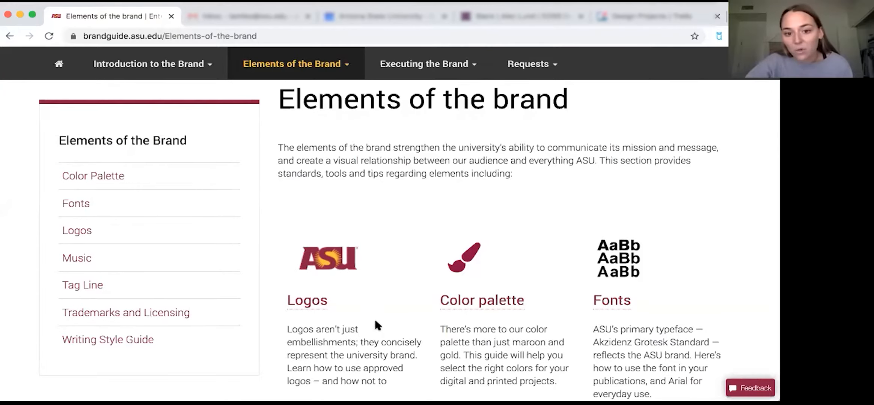
Look through the brand element categories on the ASU brand guide page, from logos and color palette to trademarks.
{"action": "scroll", "coordinate": [377, 319], "scroll_direction": "down", "scroll_amount": 3}
{"action": "scroll", "coordinate": [375, 322], "scroll_direction": "down", "scroll_amount": 1}
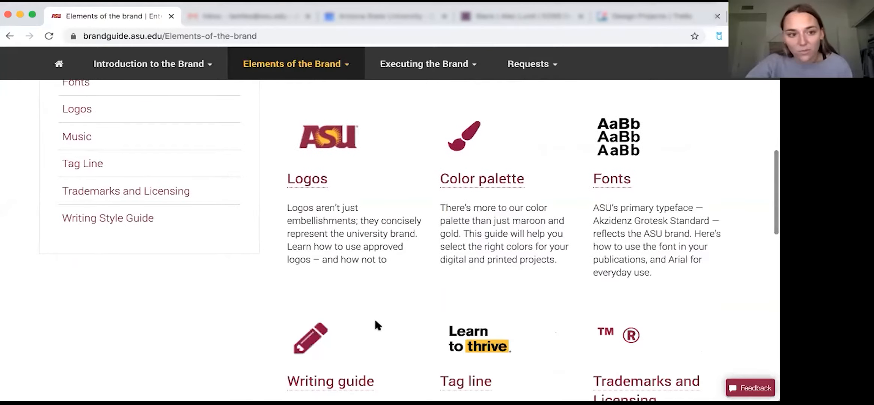
{"action": "scroll", "coordinate": [375, 321], "scroll_direction": "down", "scroll_amount": 1}
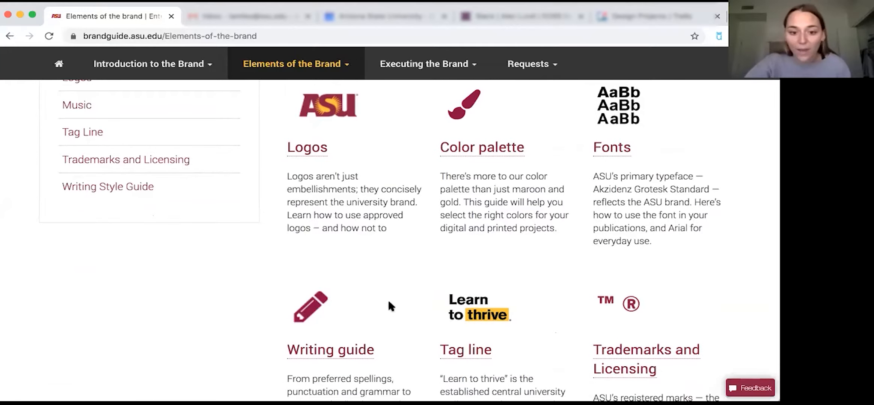
{"action": "scroll", "coordinate": [388, 302], "scroll_direction": "up", "scroll_amount": 2}
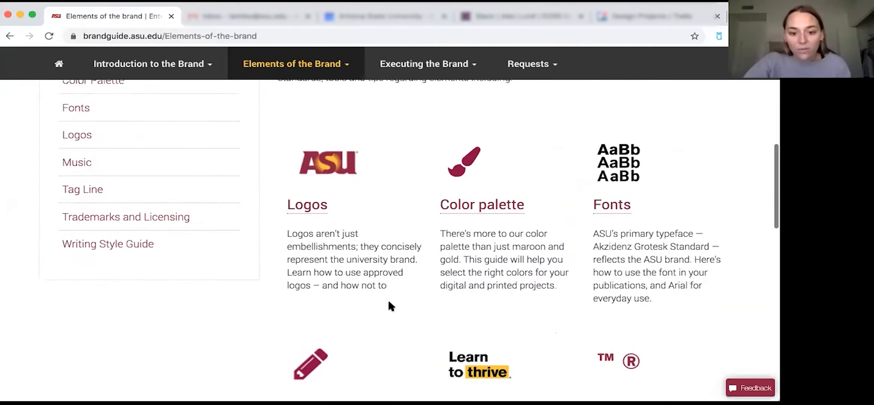
{"action": "scroll", "coordinate": [389, 302], "scroll_direction": "up", "scroll_amount": 1}
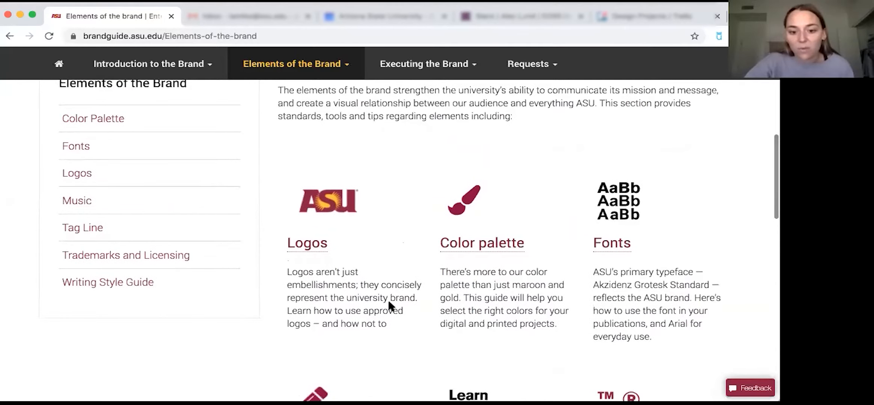
{"action": "scroll", "coordinate": [389, 302], "scroll_direction": "up", "scroll_amount": 1}
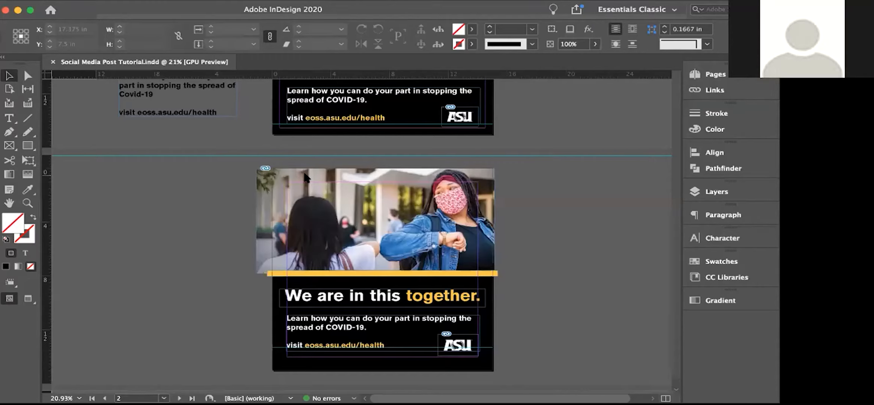
Preview the finished post on page 2 in InDesign at full-page view without guides and frame edges, and return to normal view.
{"action": "scroll", "coordinate": [519, 237], "scroll_direction": "down", "scroll_amount": 2}
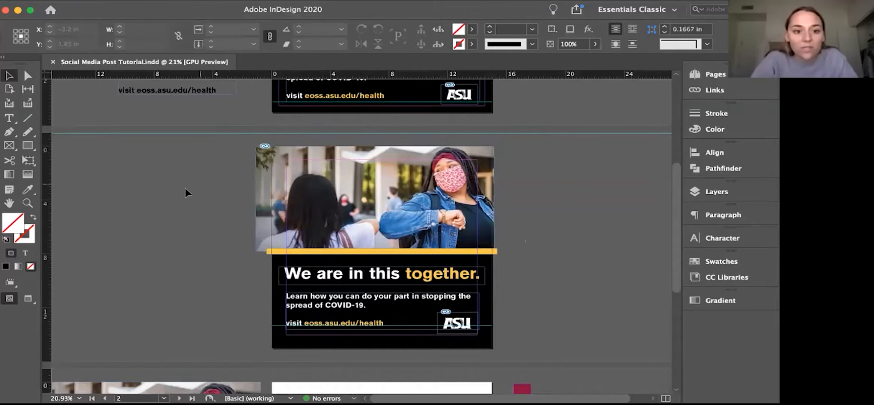
{"action": "key", "text": "w"}
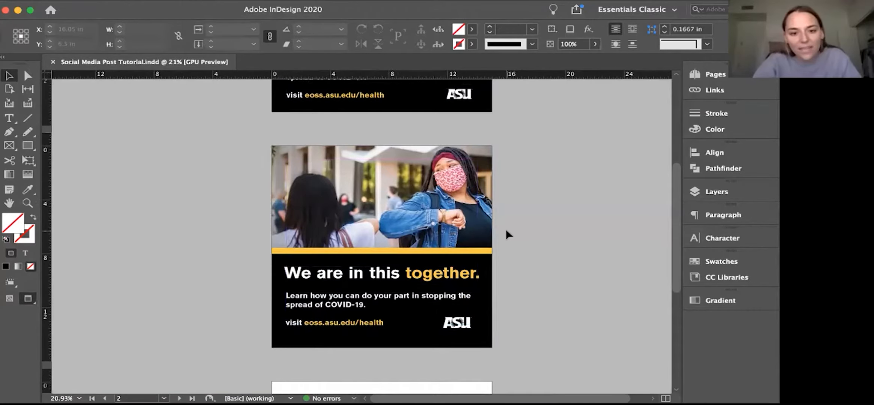
{"action": "key", "text": "super+0"}
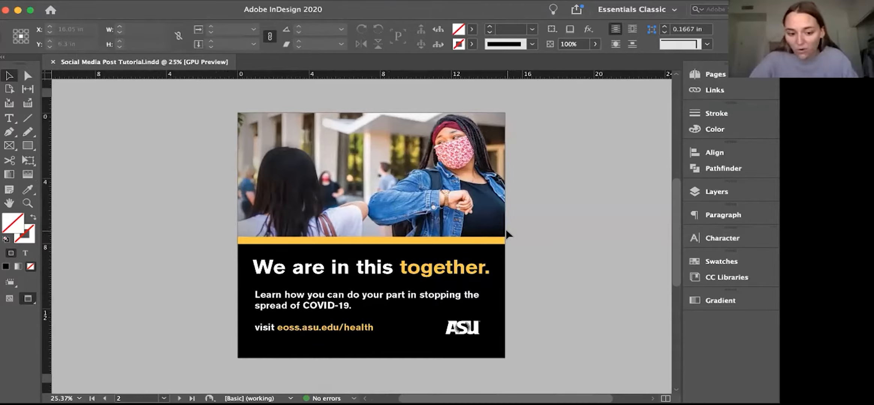
{"action": "key", "text": "w"}
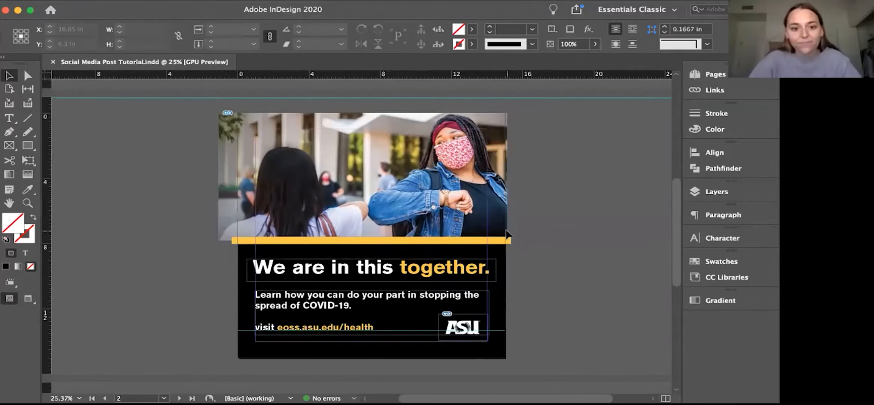
Look over the blank page 3 with its prepared photo, text, logos and color swatches on the pasteboard.
{"action": "scroll", "coordinate": [506, 235], "scroll_direction": "down", "scroll_amount": 5}
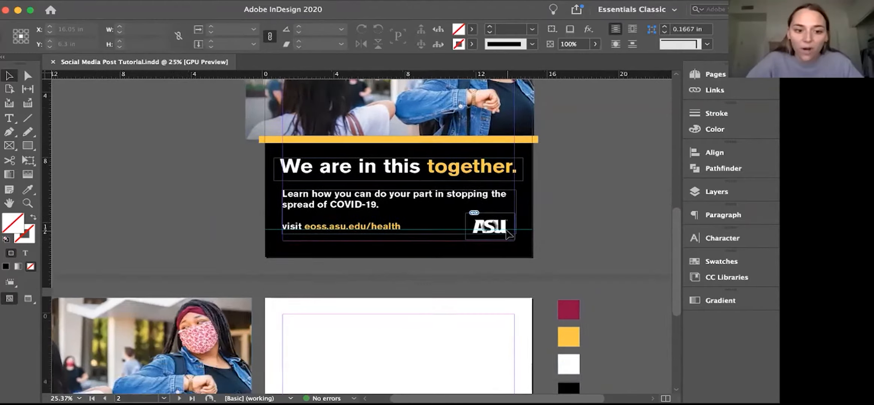
{"action": "scroll", "coordinate": [506, 235], "scroll_direction": "down", "scroll_amount": 5}
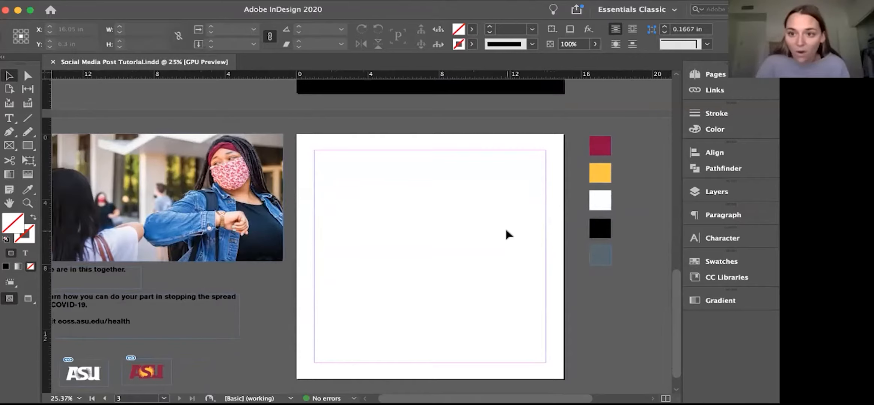
{"action": "scroll", "coordinate": [505, 229], "scroll_direction": "down", "scroll_amount": 1}
{"action": "scroll", "coordinate": [505, 228], "scroll_direction": "left", "scroll_amount": 1}
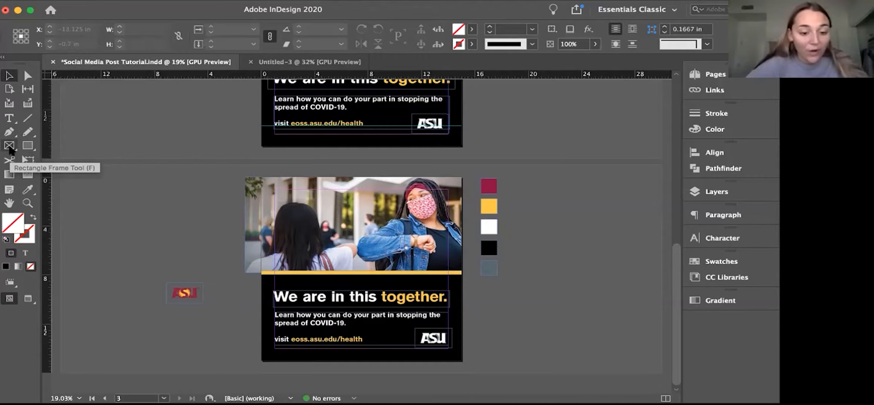
Draw a rectangle frame about 9.45 × 4.75 in on the pasteboard beside page 3 and place Fall2020-elbows.jpg in it.
{"action": "left_click", "coordinate": [9, 147]}
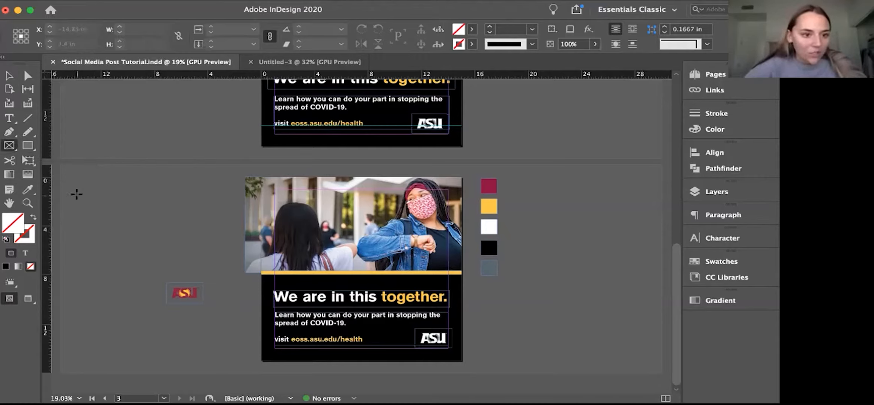
{"action": "left_click_drag", "start_coordinate": [73, 192], "coordinate": [199, 250]}
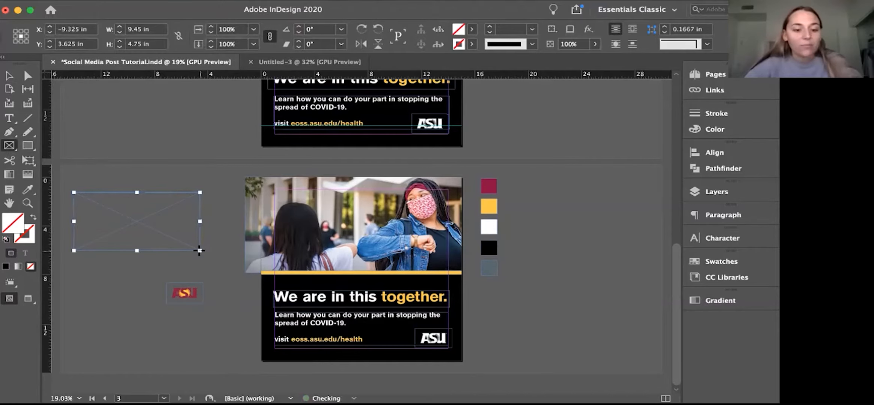
{"action": "key", "text": "super+d"}
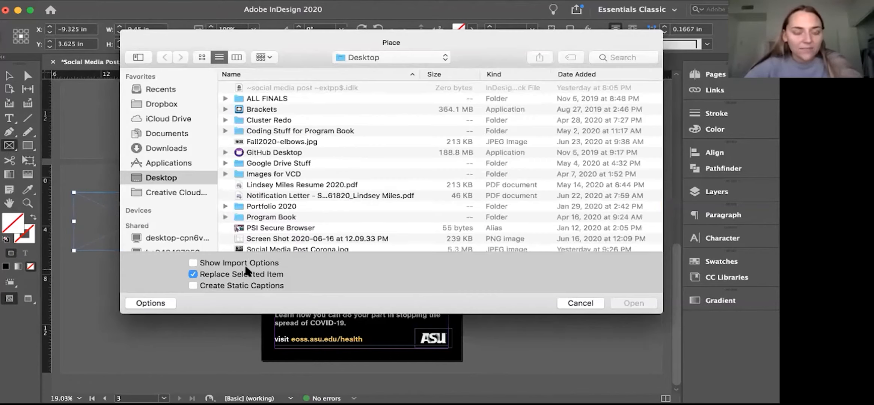
{"action": "scroll", "coordinate": [251, 231], "scroll_direction": "down", "scroll_amount": 2}
{"action": "scroll", "coordinate": [250, 230], "scroll_direction": "down", "scroll_amount": 3}
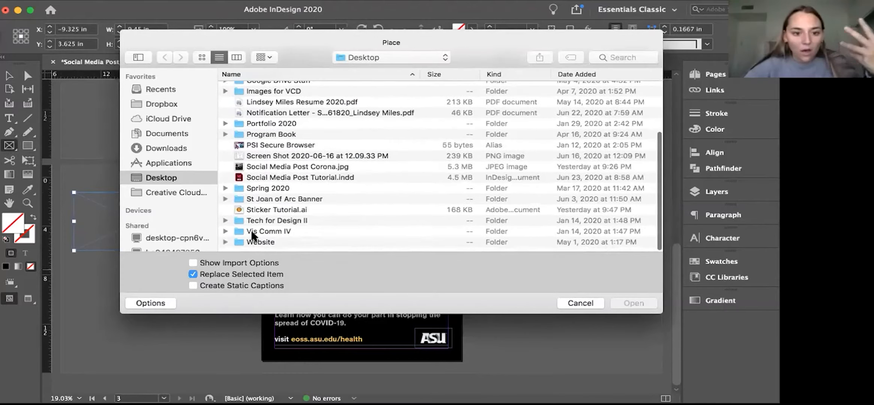
{"action": "scroll", "coordinate": [251, 229], "scroll_direction": "up", "scroll_amount": 5}
{"action": "scroll", "coordinate": [252, 236], "scroll_direction": "up", "scroll_amount": 1}
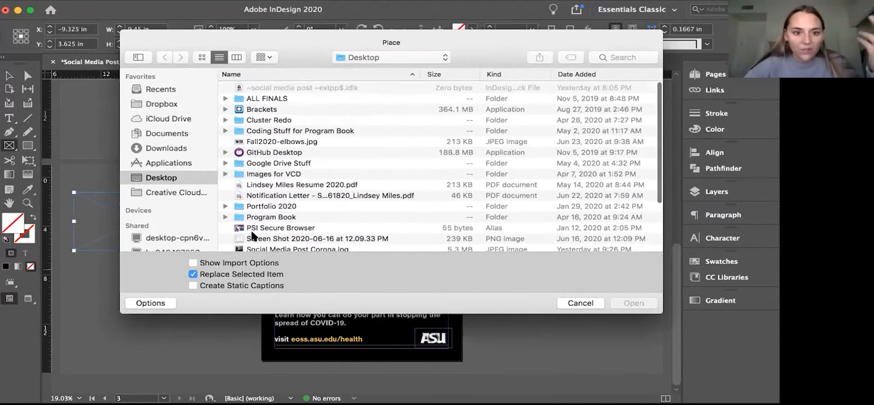
{"action": "double_click", "coordinate": [255, 143]}
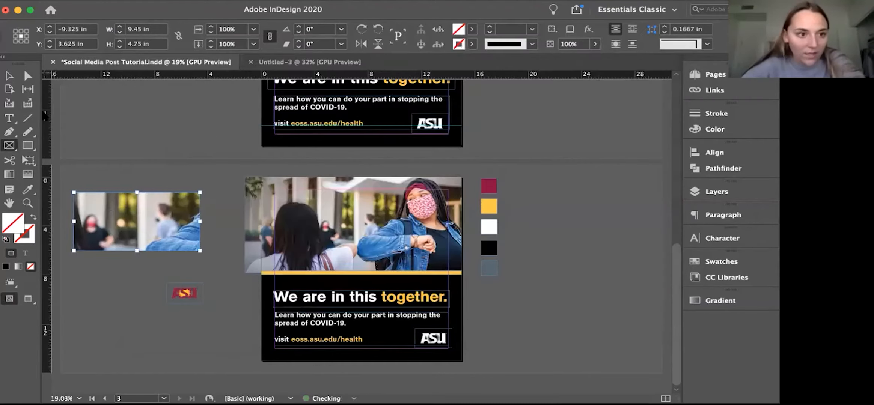
Fit the placed photo proportionally inside its frame on the pasteboard.
{"action": "left_click", "coordinate": [9, 75]}
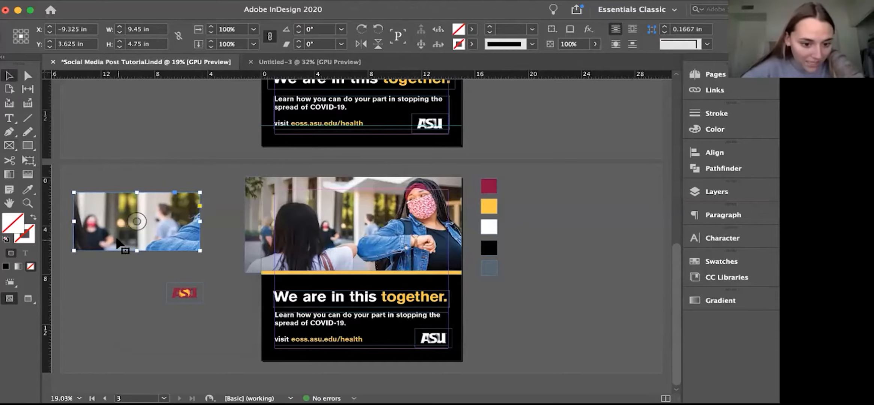
{"action": "right_click", "coordinate": [168, 237]}
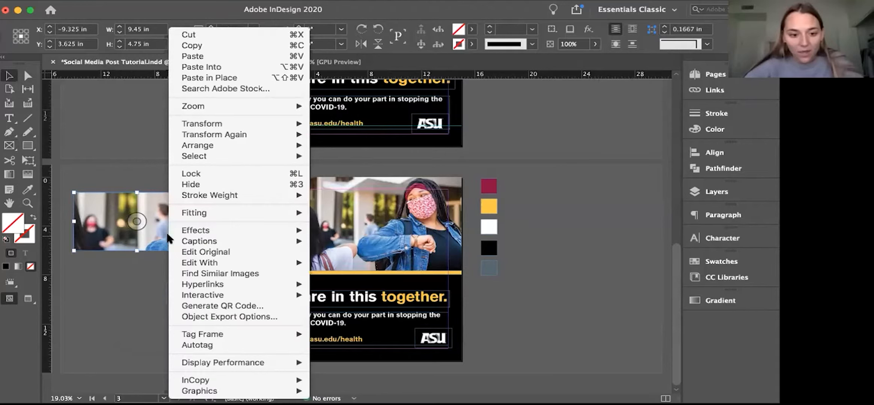
{"action": "mouse_move", "coordinate": [187, 211]}
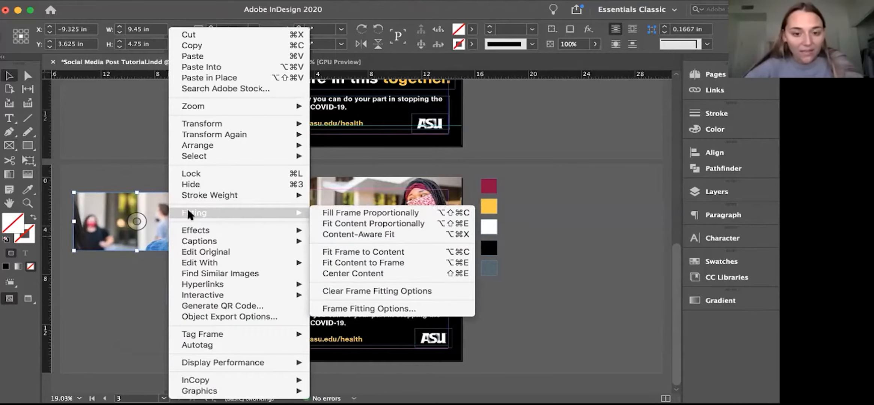
{"action": "left_click", "coordinate": [329, 225]}
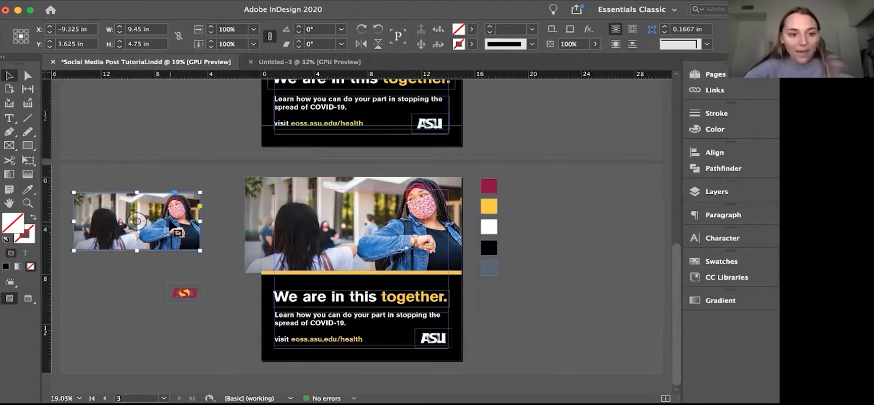
Fit the frame to the photo to remove the empty strips around it, and deselect it.
{"action": "scroll", "coordinate": [178, 233], "scroll_direction": "up", "scroll_amount": 5}
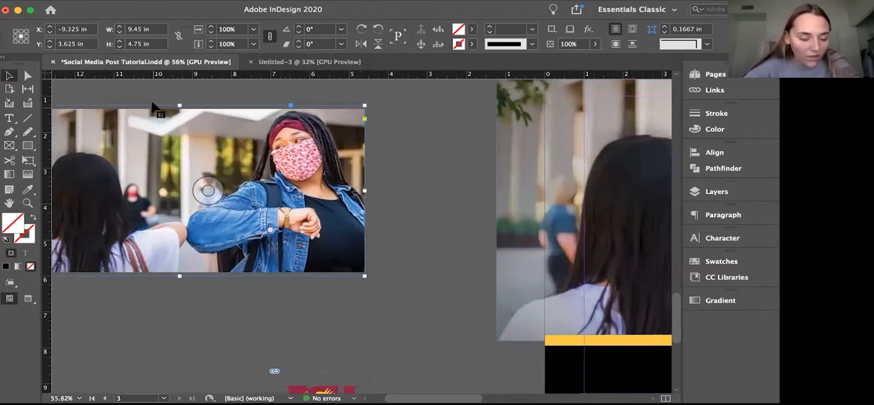
{"action": "right_click", "coordinate": [311, 241]}
{"action": "mouse_move", "coordinate": [348, 209]}
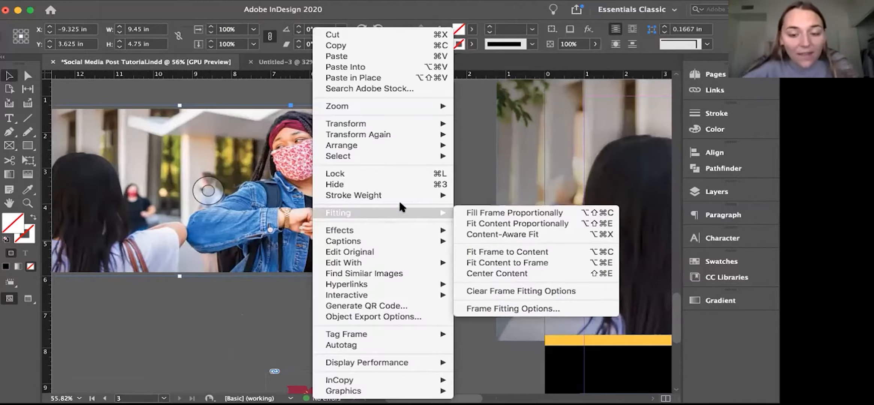
{"action": "left_click", "coordinate": [482, 250]}
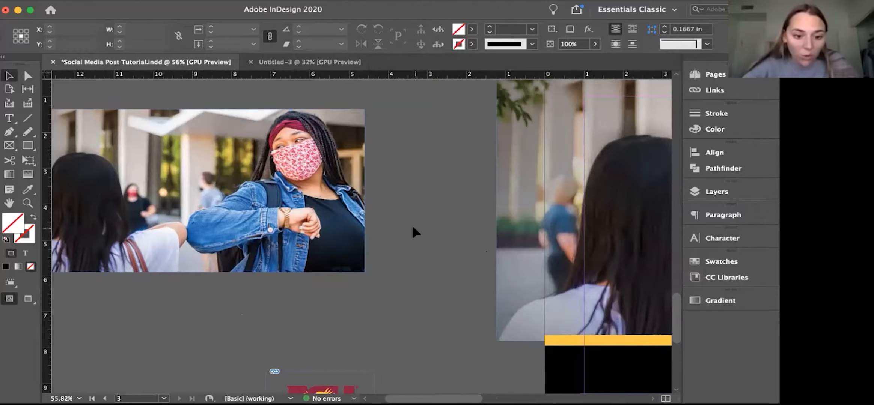
Enlarge the pasteboard photo's frame to about 14.09 × 6.77 in and fit the content proportionally to it.
{"action": "scroll", "coordinate": [413, 228], "scroll_direction": "down", "scroll_amount": 5}
{"action": "scroll", "coordinate": [413, 228], "scroll_direction": "right", "scroll_amount": 5}
{"action": "scroll", "coordinate": [413, 228], "scroll_direction": "down", "scroll_amount": 1}
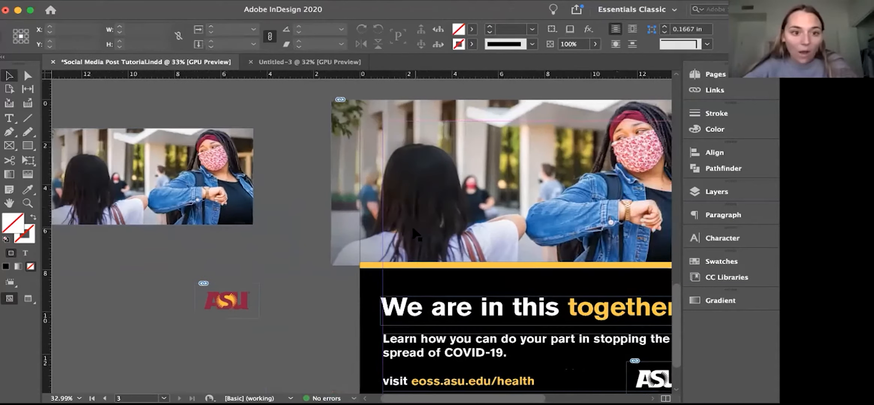
{"action": "scroll", "coordinate": [416, 235], "scroll_direction": "down", "scroll_amount": 2}
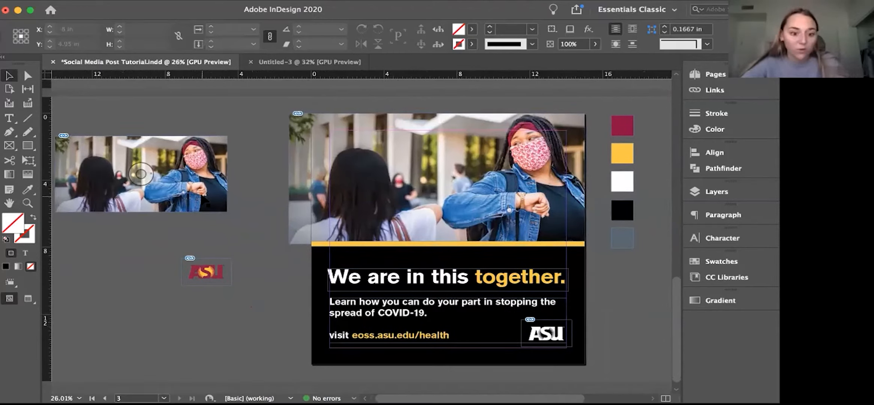
{"action": "left_click", "coordinate": [206, 204]}
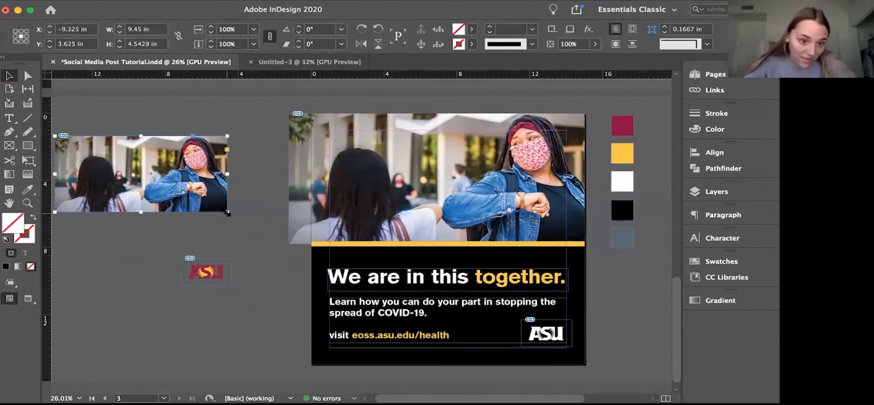
{"action": "left_click_drag", "start_coordinate": [228, 213], "coordinate": [311, 249]}
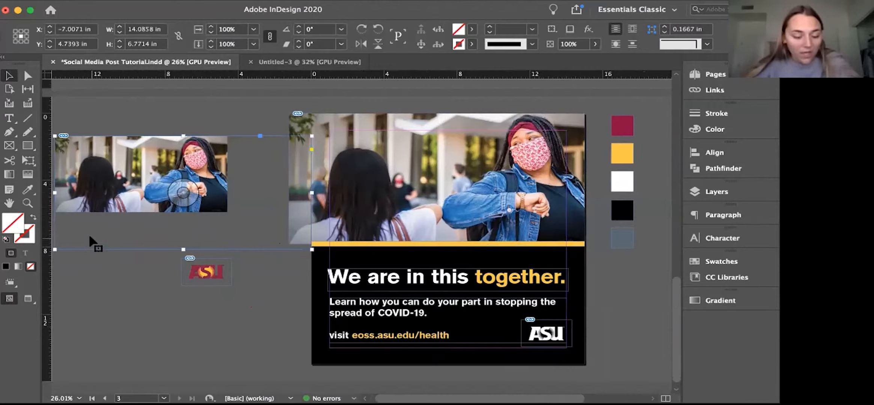
{"action": "right_click", "coordinate": [124, 232]}
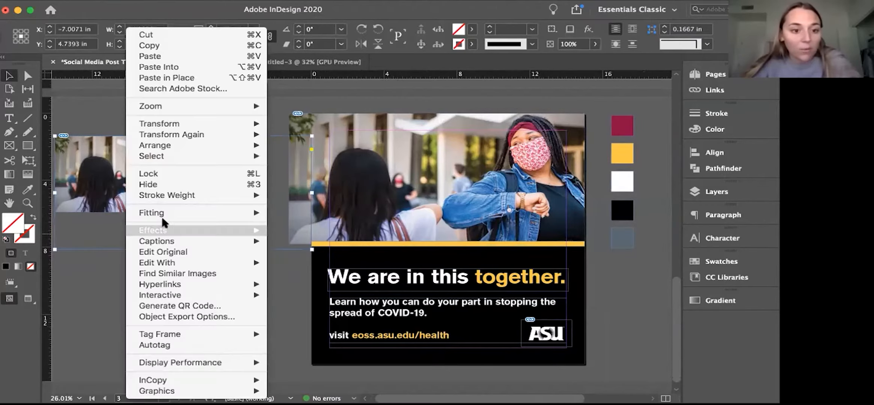
{"action": "mouse_move", "coordinate": [179, 211]}
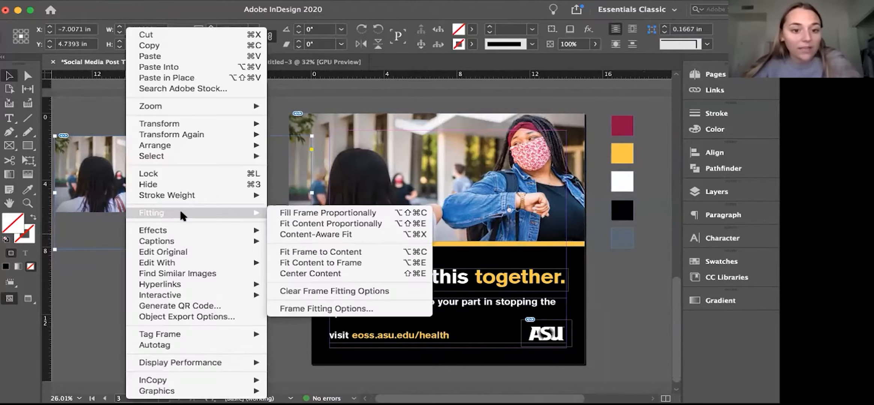
{"action": "left_click", "coordinate": [299, 223]}
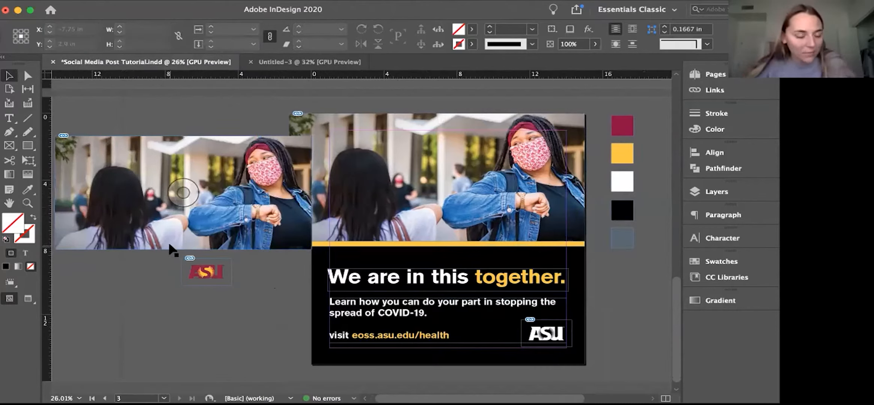
Scale the pasteboard photo and its frame together to about 8.06 × 3.87 in with the Free Transform tool.
{"action": "left_click", "coordinate": [124, 183]}
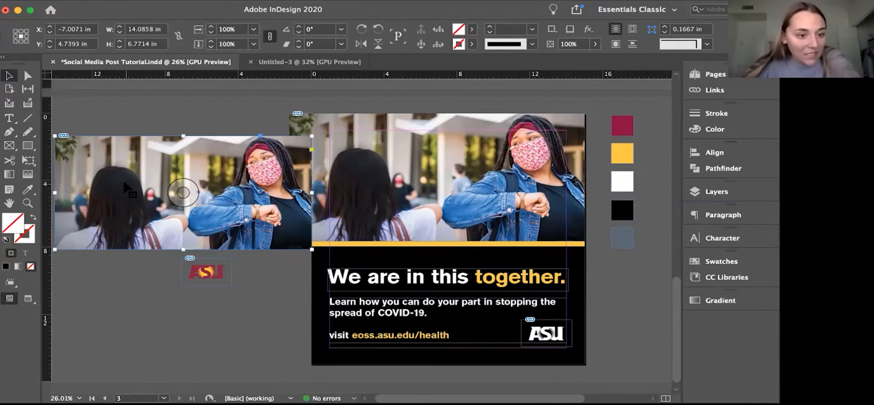
{"action": "left_click", "coordinate": [28, 161]}
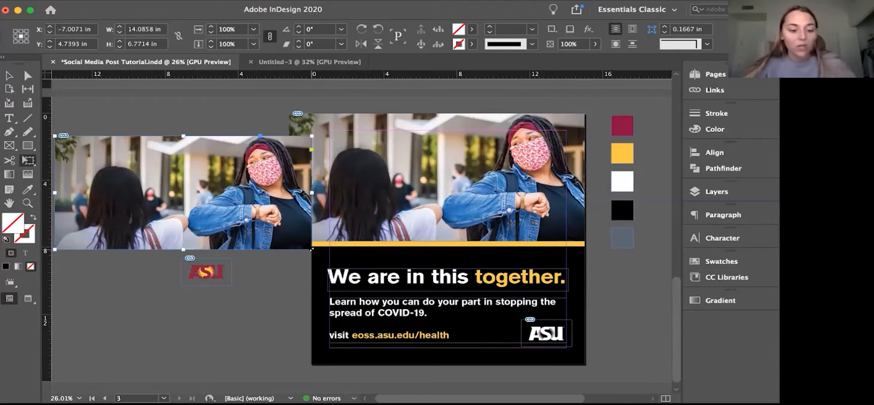
{"action": "left_click_drag", "start_coordinate": [312, 250], "coordinate": [202, 202]}
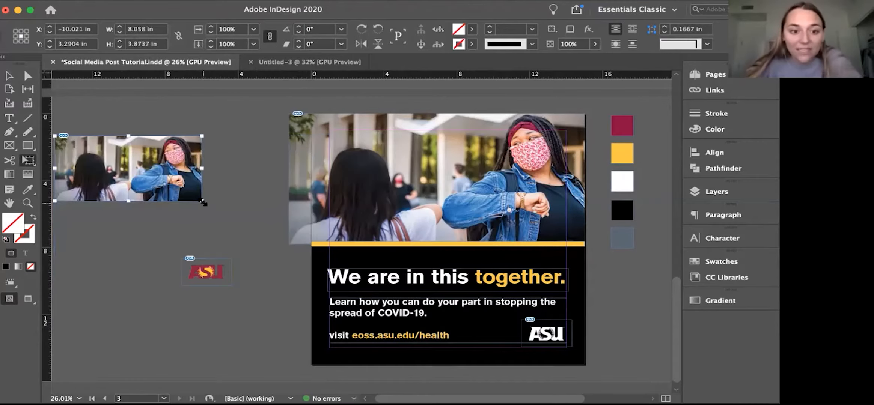
Stretch the pasteboard photo out of proportion to about 10 × 10.1 in, and delete it from the pasteboard.
{"action": "left_click_drag", "start_coordinate": [202, 203], "coordinate": [238, 306]}
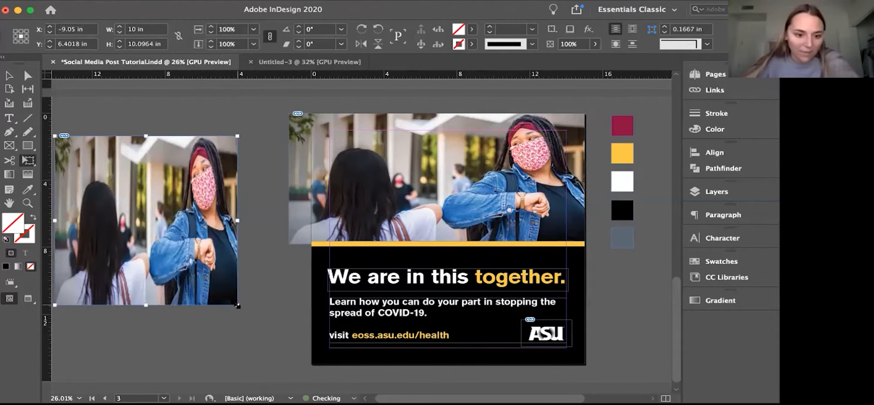
{"action": "left_click", "coordinate": [9, 75]}
{"action": "left_click", "coordinate": [129, 114]}
{"action": "left_click", "coordinate": [121, 165]}
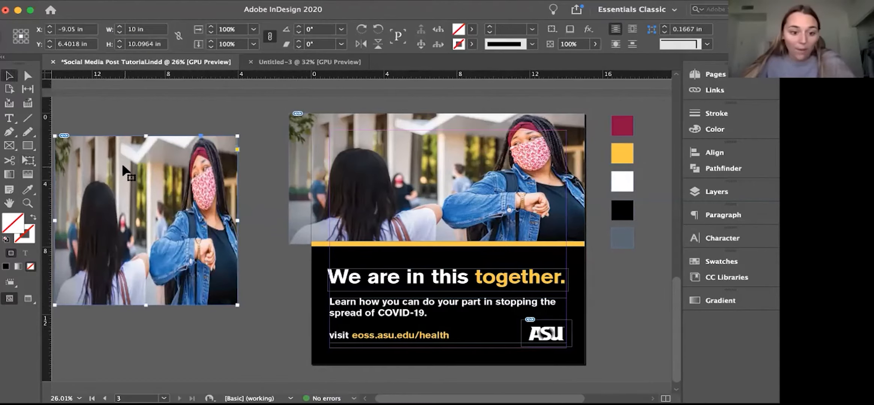
{"action": "key", "text": "BackSpace"}
Draw a 1.225 in square with the Rectangle tool on the pasteboard beside the maroon colour swatch.
{"action": "scroll", "coordinate": [278, 216], "scroll_direction": "right", "scroll_amount": 10}
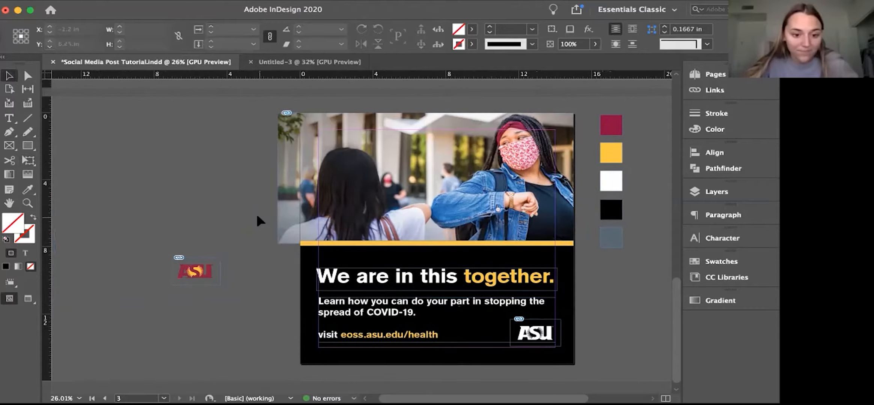
{"action": "scroll", "coordinate": [255, 213], "scroll_direction": "right", "scroll_amount": 5}
{"action": "scroll", "coordinate": [256, 213], "scroll_direction": "down", "scroll_amount": 2}
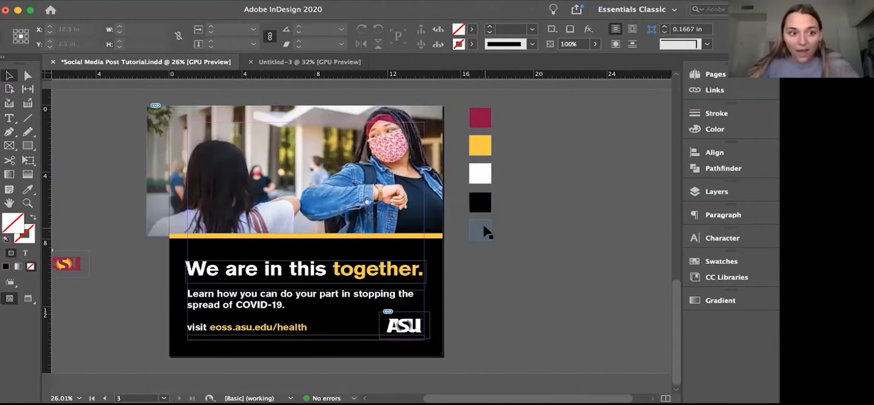
{"action": "left_click", "coordinate": [27, 144]}
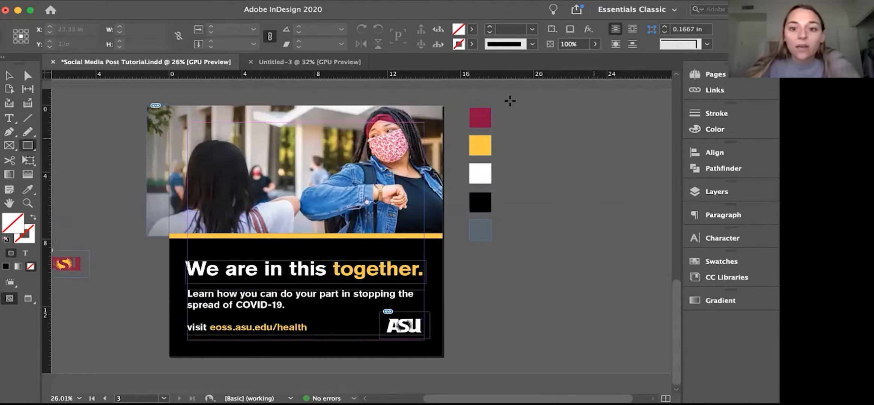
{"action": "left_click_drag", "start_coordinate": [504, 105], "coordinate": [533, 127]}
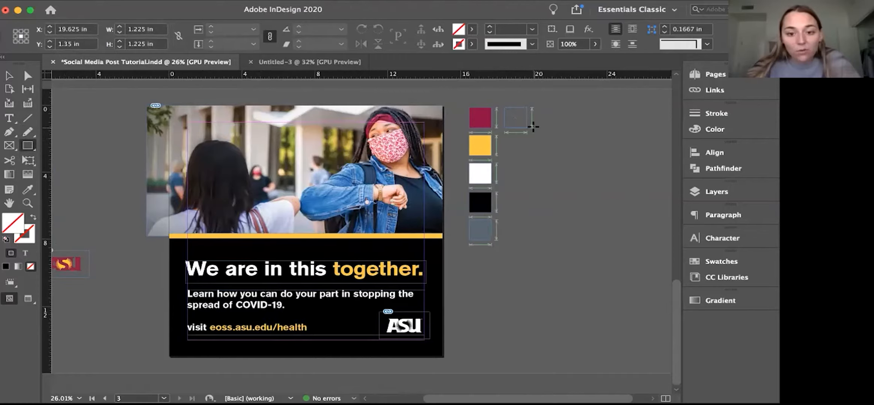
{"action": "left_click_drag", "start_coordinate": [533, 126], "coordinate": [532, 127]}
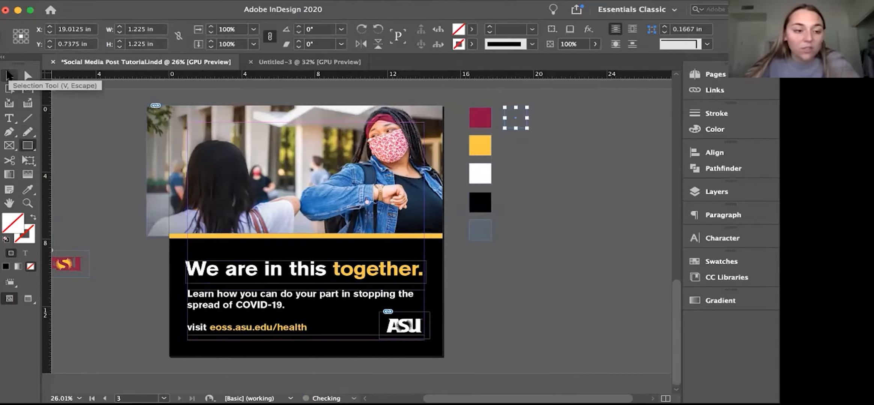
{"action": "left_click", "coordinate": [8, 75]}
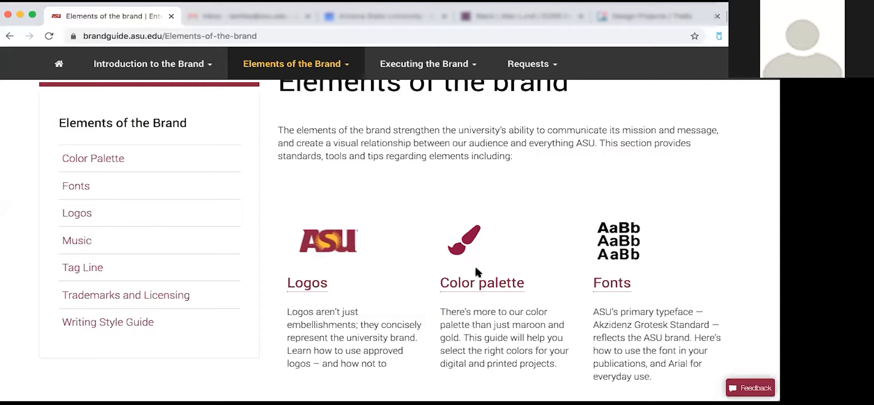
In the browser's ASU brand guide, open the Color palette page and highlight the HTML colour code of ASU Gold.
{"action": "left_click", "coordinate": [469, 290]}
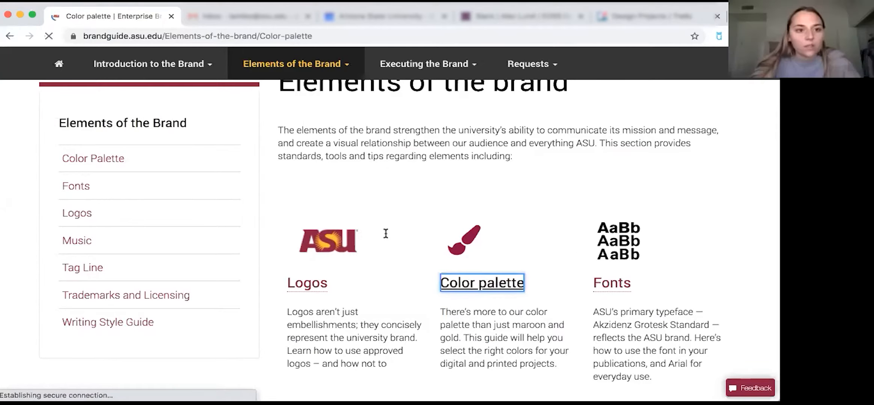
{"action": "scroll", "coordinate": [385, 234], "scroll_direction": "down", "scroll_amount": 5}
{"action": "scroll", "coordinate": [385, 234], "scroll_direction": "down", "scroll_amount": 12}
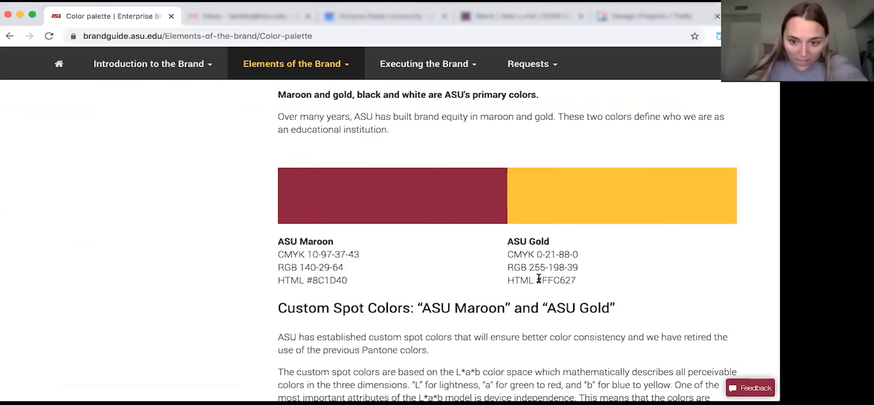
{"action": "left_click_drag", "start_coordinate": [542, 281], "coordinate": [575, 281]}
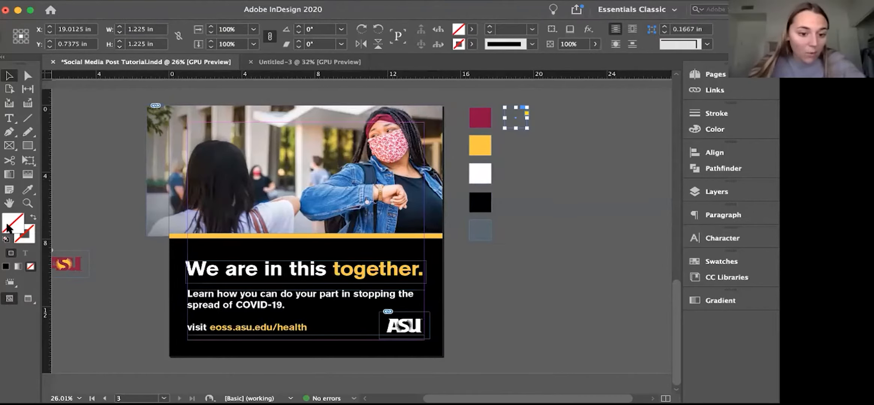
Fill the new square with the hex colour ffc627 and deselect it.
{"action": "double_click", "coordinate": [11, 228]}
{"action": "left_click", "coordinate": [507, 297]}
{"action": "double_click", "coordinate": [506, 297]}
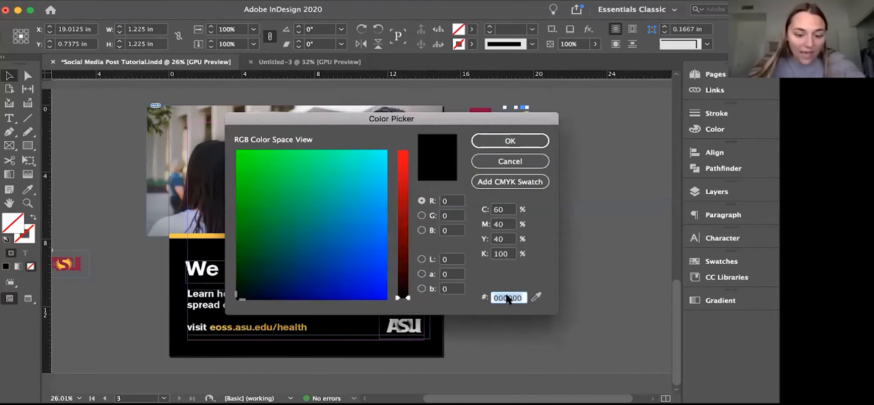
{"action": "type", "text": "ffc627"}
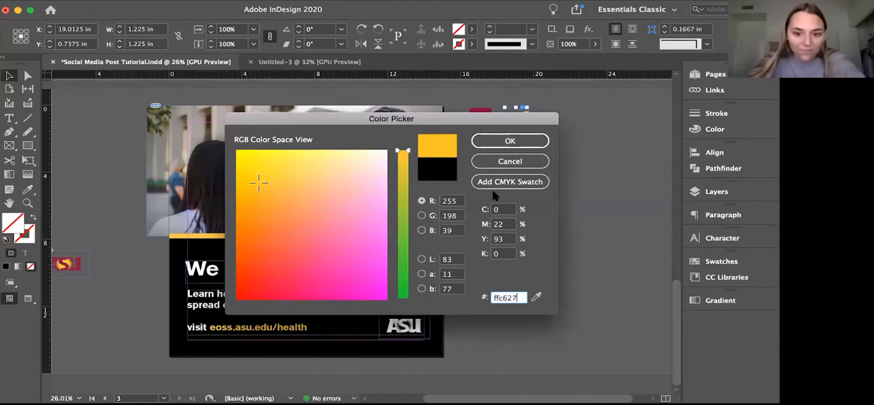
{"action": "left_click", "coordinate": [498, 142]}
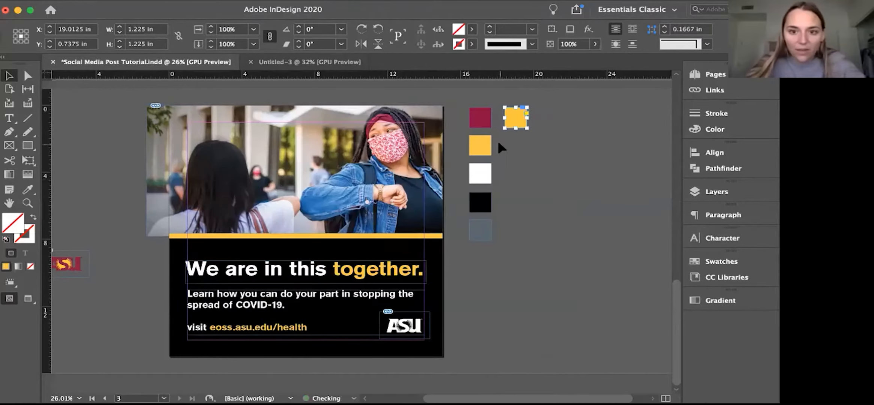
{"action": "left_click", "coordinate": [523, 161]}
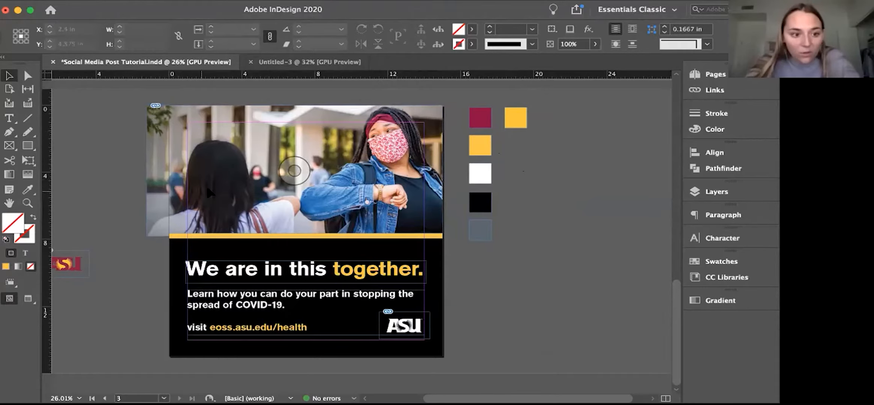
Set the yellow value of the new gold square's fill to 88% and move the square down beside the original gold swatch.
{"action": "left_click", "coordinate": [520, 125]}
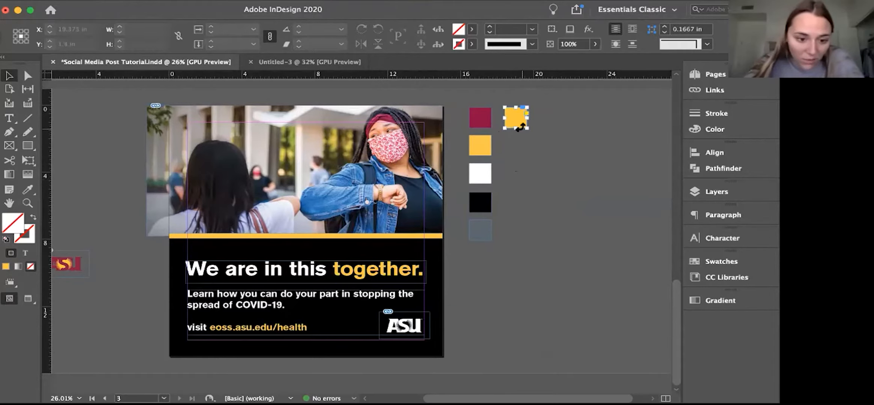
{"action": "double_click", "coordinate": [13, 224]}
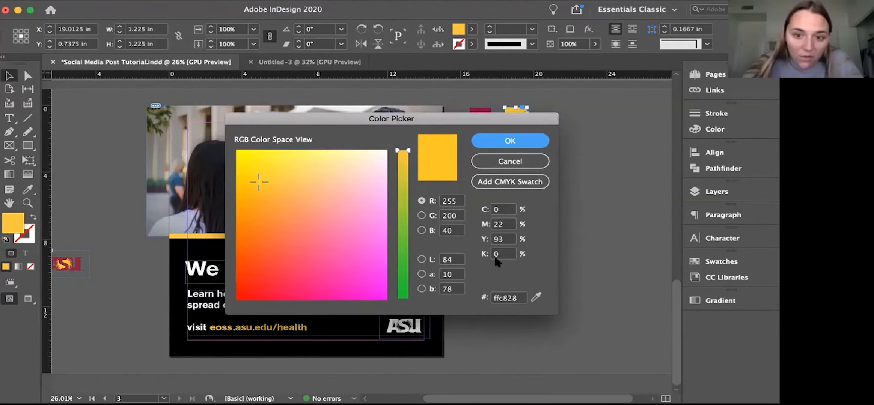
{"action": "left_click", "coordinate": [518, 136]}
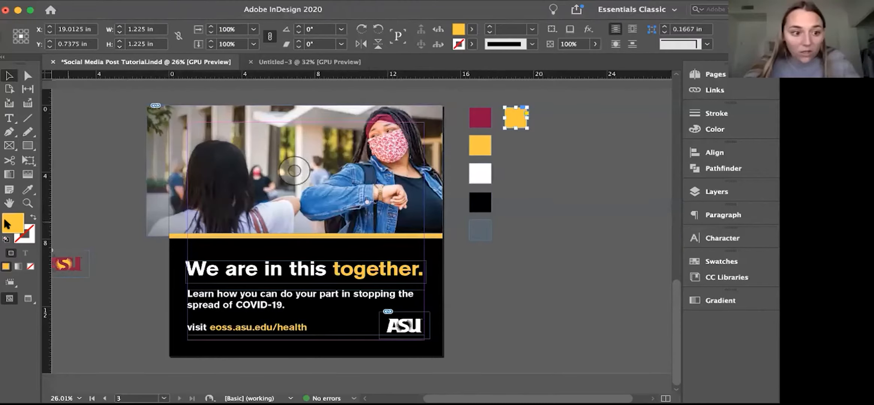
{"action": "double_click", "coordinate": [13, 228]}
{"action": "left_click", "coordinate": [503, 209]}
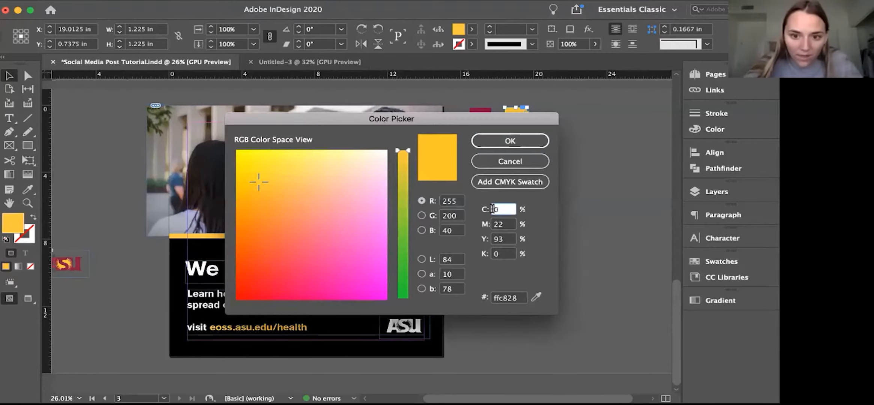
{"action": "key", "text": "Tab"}
{"action": "key", "text": "Tab"}
{"action": "type", "text": "88"}
{"action": "key", "text": "Tab"}
{"action": "key", "text": "Return"}
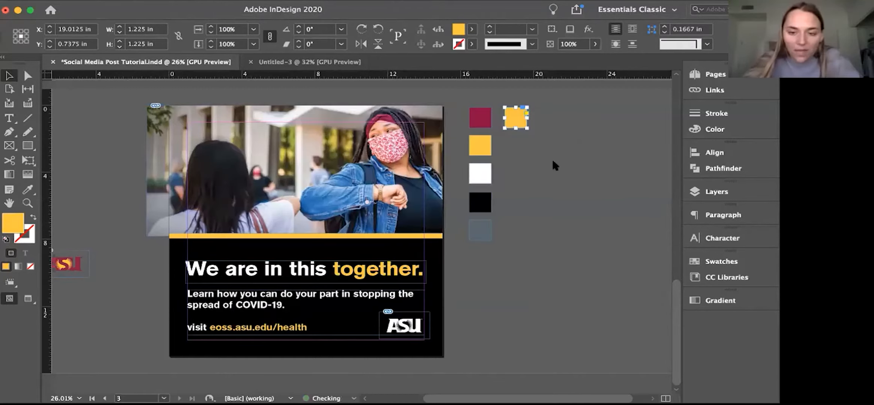
{"action": "left_click", "coordinate": [537, 166]}
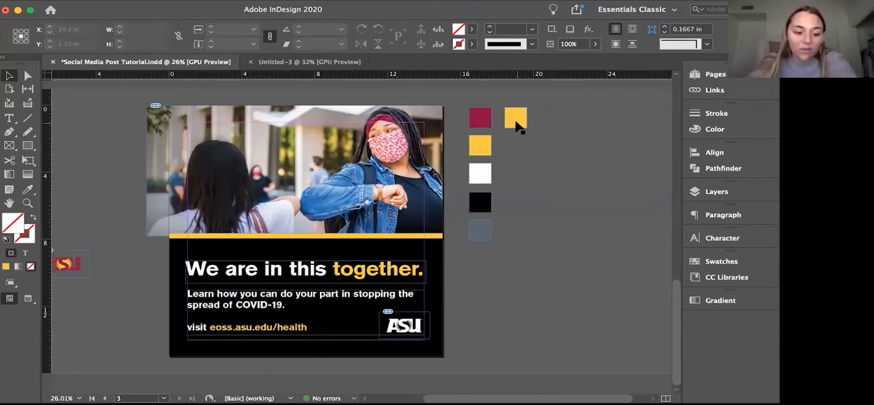
{"action": "left_click_drag", "start_coordinate": [516, 124], "coordinate": [514, 152]}
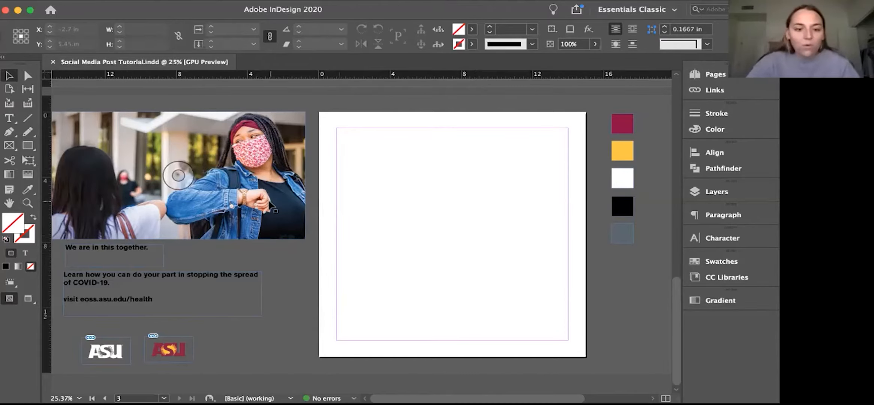
Move the photo from the pasteboard onto the page, flush with the page's top and right edges, and deselect it.
{"action": "left_click_drag", "start_coordinate": [269, 202], "coordinate": [552, 203]}
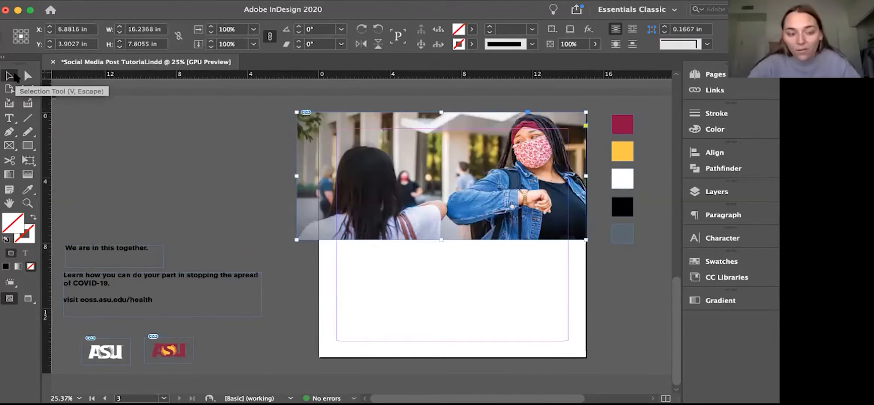
{"action": "left_click", "coordinate": [225, 170]}
Try moving the photo lower on the page, and undo the move.
{"action": "left_click_drag", "start_coordinate": [468, 237], "coordinate": [472, 266]}
{"action": "left_click", "coordinate": [275, 207]}
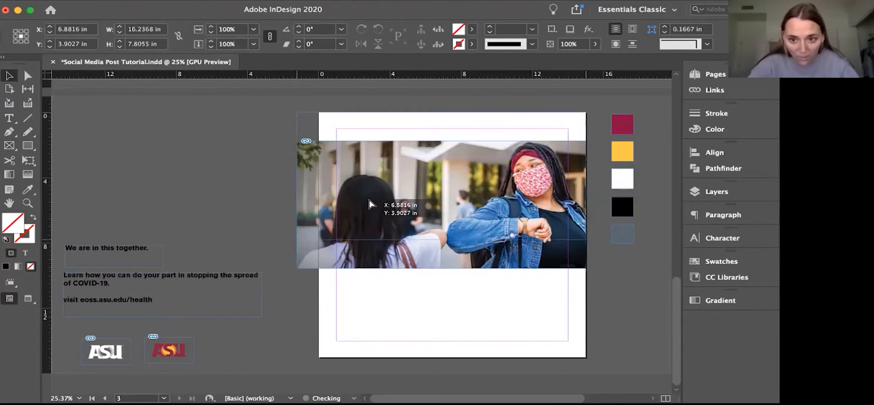
{"action": "key", "text": "super+z"}
{"action": "left_click", "coordinate": [196, 183]}
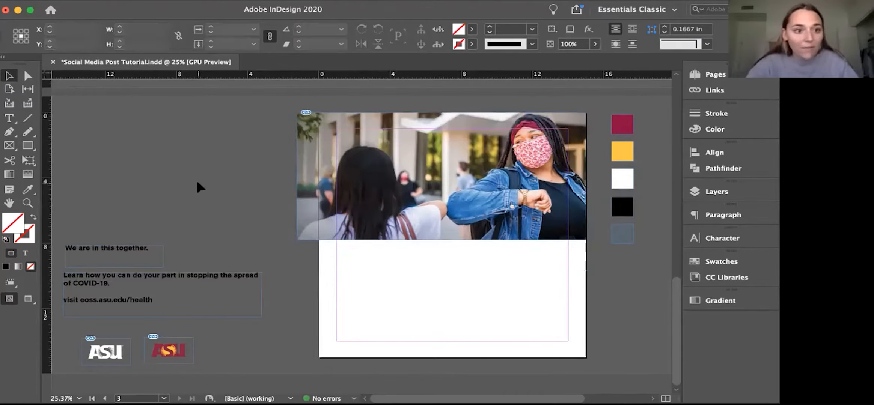
Preview the page without guides and pasteboard items, and return to the normal view.
{"action": "scroll", "coordinate": [284, 220], "scroll_direction": "right", "scroll_amount": 1}
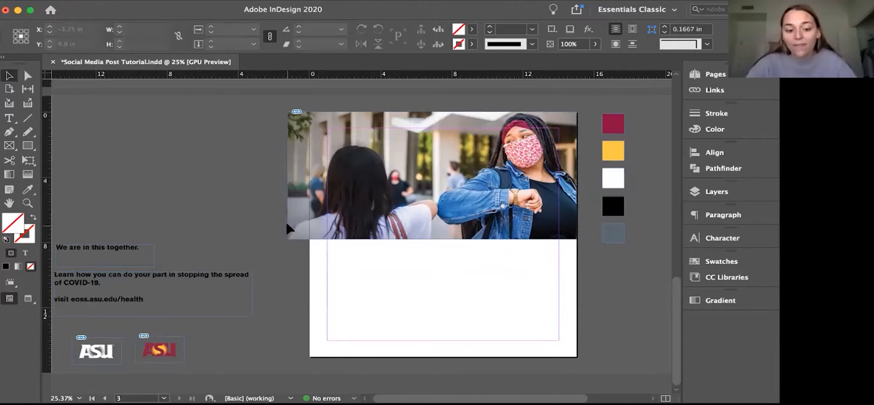
{"action": "key", "text": "w"}
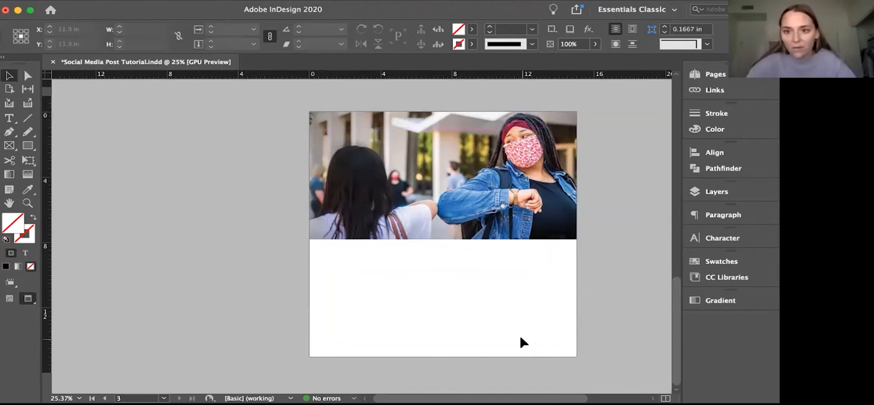
{"action": "key", "text": "w"}
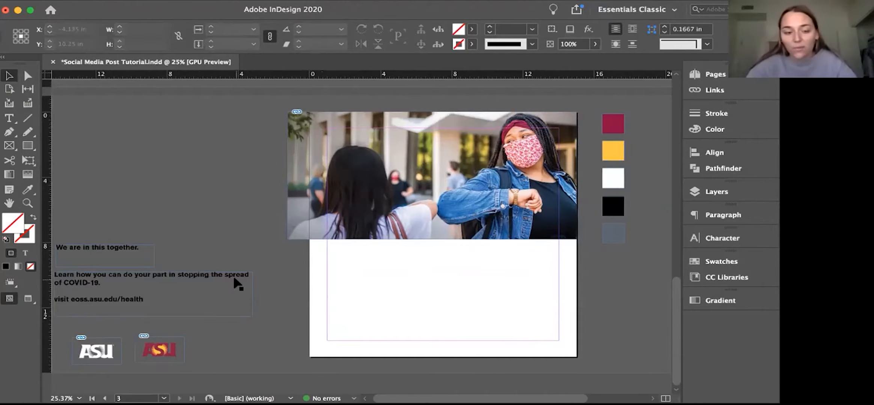
Move the "We are in this together." text frame below the photo at the left margin, and the "Learn how you can…" frame beneath it.
{"action": "scroll", "coordinate": [436, 309], "scroll_direction": "right", "scroll_amount": 2}
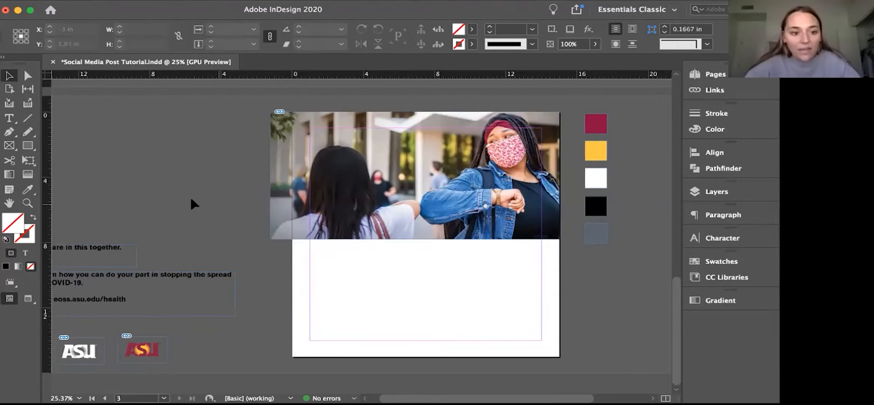
{"action": "scroll", "coordinate": [190, 197], "scroll_direction": "left", "scroll_amount": 3}
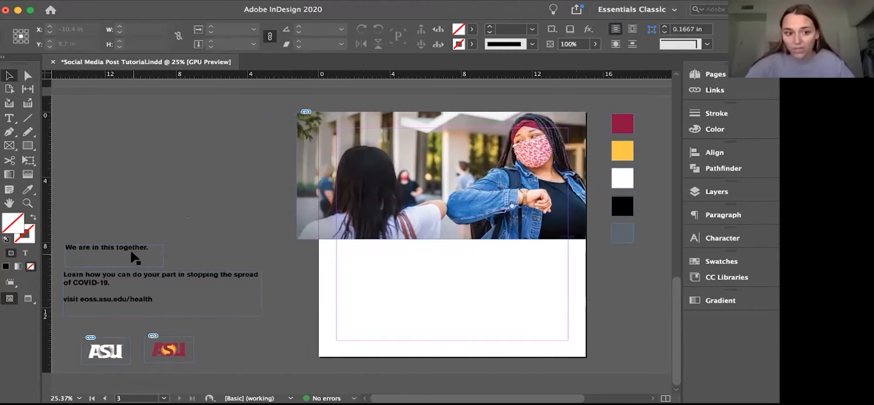
{"action": "left_click_drag", "start_coordinate": [131, 253], "coordinate": [402, 259]}
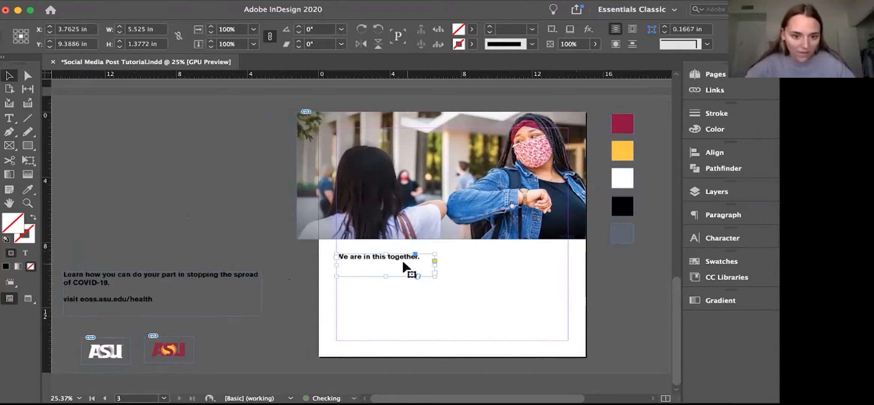
{"action": "left_click", "coordinate": [198, 227]}
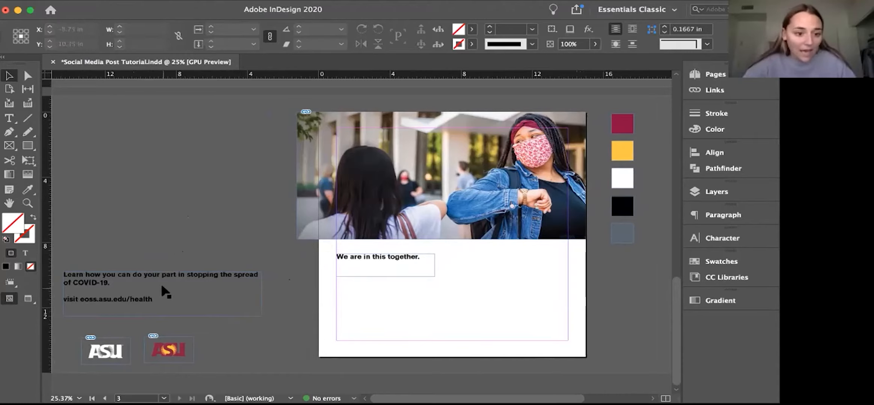
{"action": "left_click_drag", "start_coordinate": [163, 287], "coordinate": [437, 298]}
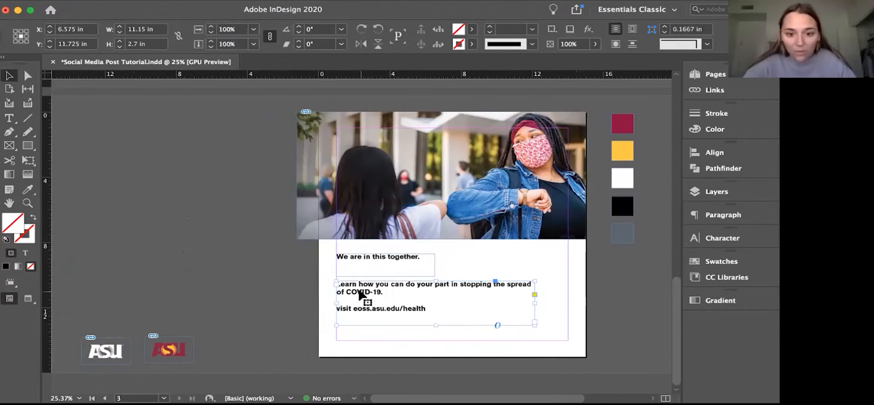
{"action": "left_click", "coordinate": [263, 263]}
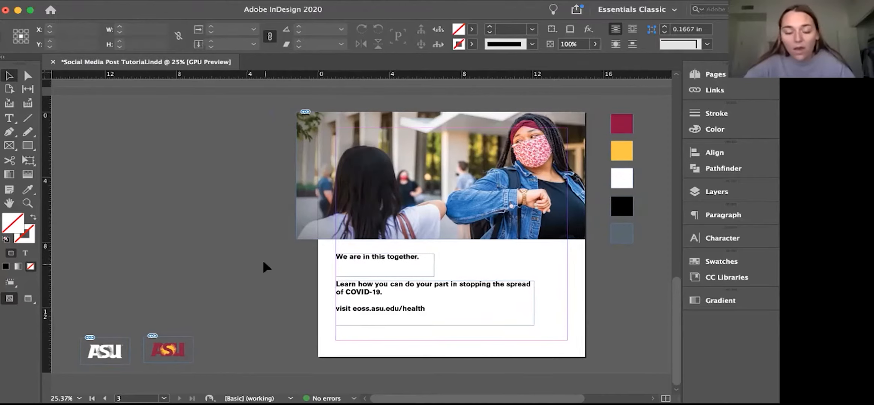
{"action": "scroll", "coordinate": [263, 263], "scroll_direction": "right", "scroll_amount": 5}
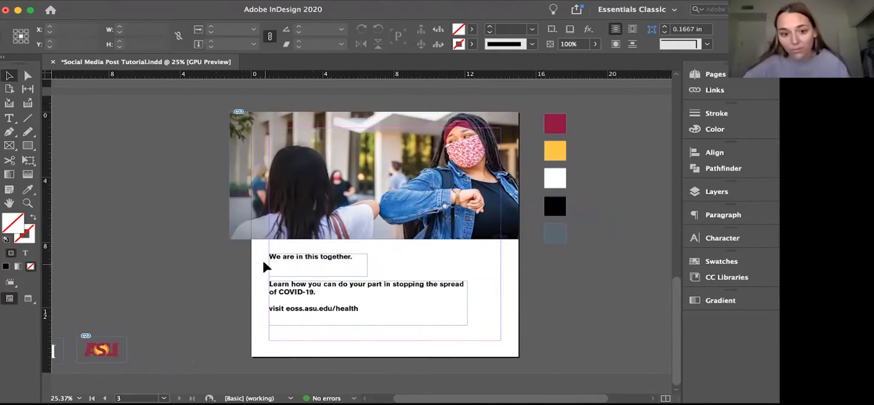
Widen the "We are in this together." text frame to 13 in so it reaches the right margin.
{"action": "left_click", "coordinate": [340, 271]}
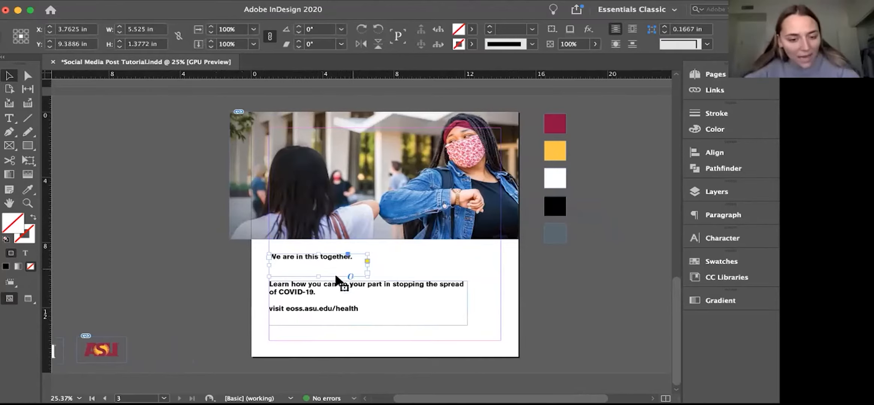
{"action": "left_click", "coordinate": [251, 264]}
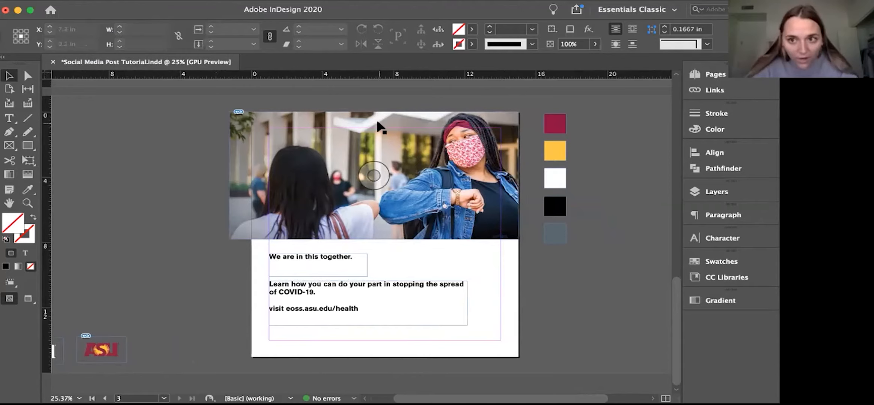
{"action": "left_click", "coordinate": [352, 266]}
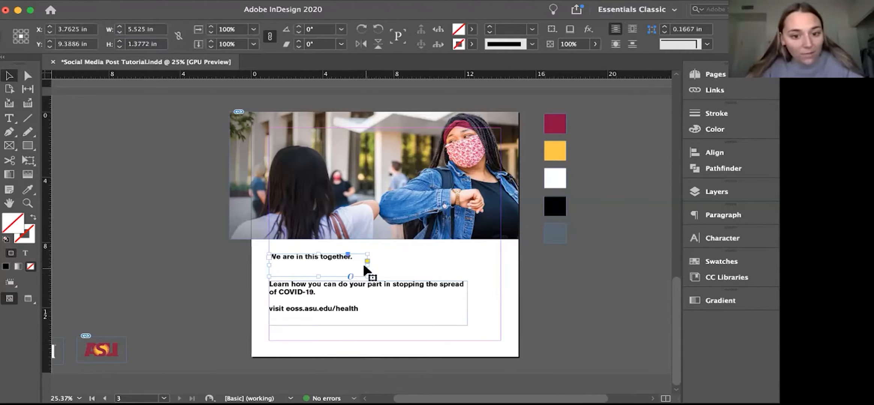
{"action": "left_click_drag", "start_coordinate": [366, 265], "coordinate": [496, 267]}
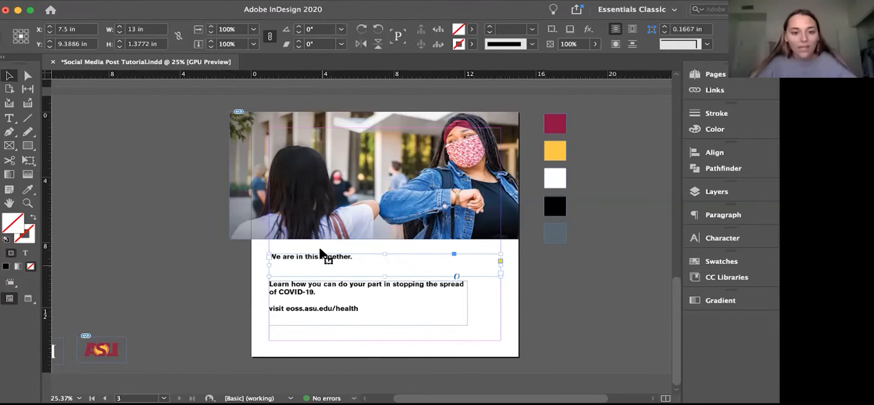
Enlarge the "We are in this together." headline to 83 pt so it fills one line across its frame, and deselect it.
{"action": "double_click", "coordinate": [317, 257]}
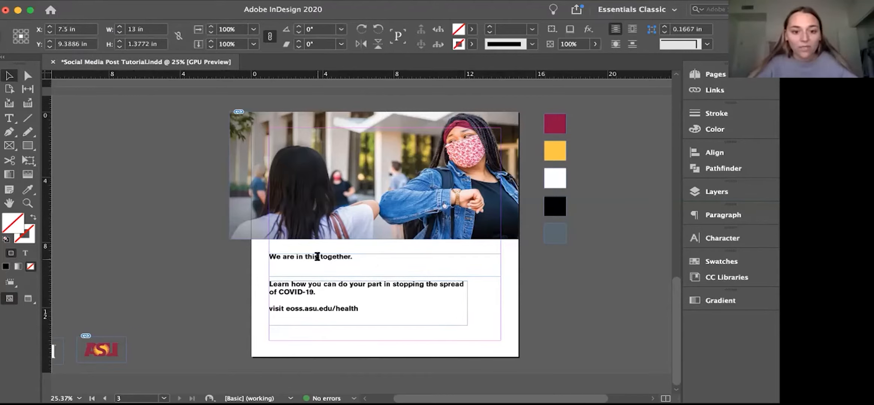
{"action": "left_click", "coordinate": [352, 258]}
{"action": "left_click_drag", "start_coordinate": [352, 257], "coordinate": [256, 251]}
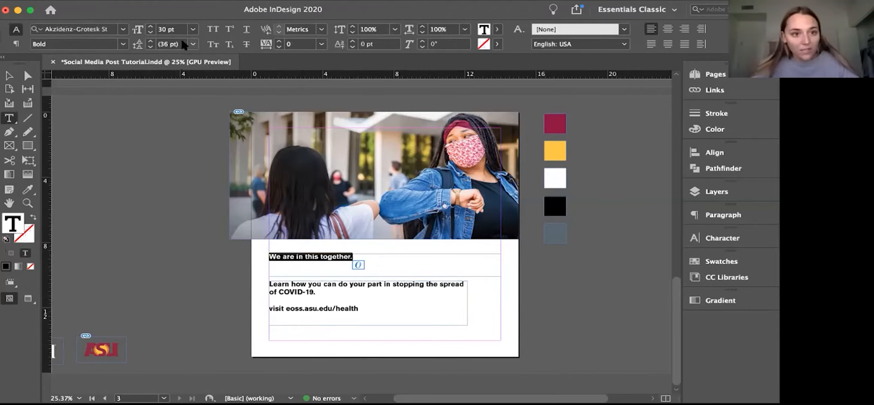
{"action": "left_click", "coordinate": [150, 27]}
{"action": "left_click", "coordinate": [151, 26]}
{"action": "left_click", "coordinate": [151, 26]}
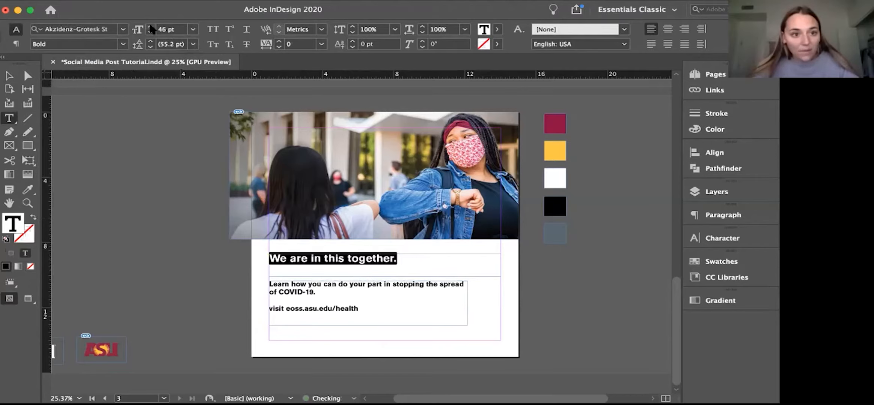
{"action": "left_click", "coordinate": [151, 26]}
{"action": "left_click", "coordinate": [151, 27]}
{"action": "left_click", "coordinate": [151, 27]}
{"action": "left_click", "coordinate": [150, 26]}
{"action": "left_click", "coordinate": [151, 26]}
{"action": "left_click", "coordinate": [150, 27]}
{"action": "left_click", "coordinate": [150, 26]}
{"action": "left_click", "coordinate": [150, 27]}
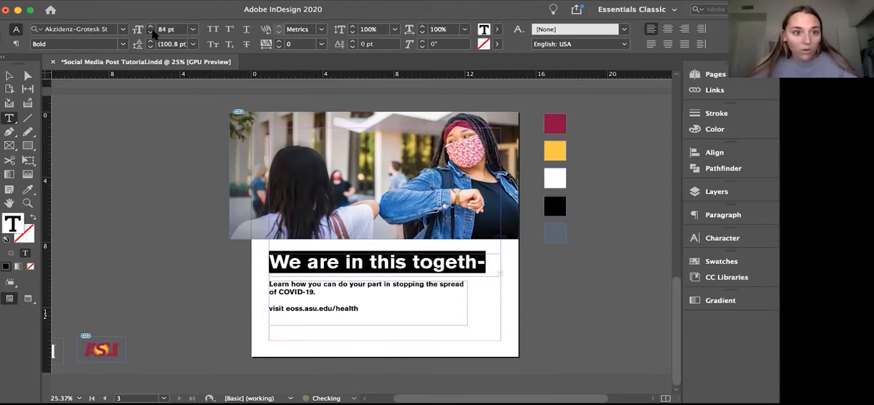
{"action": "left_click", "coordinate": [150, 32]}
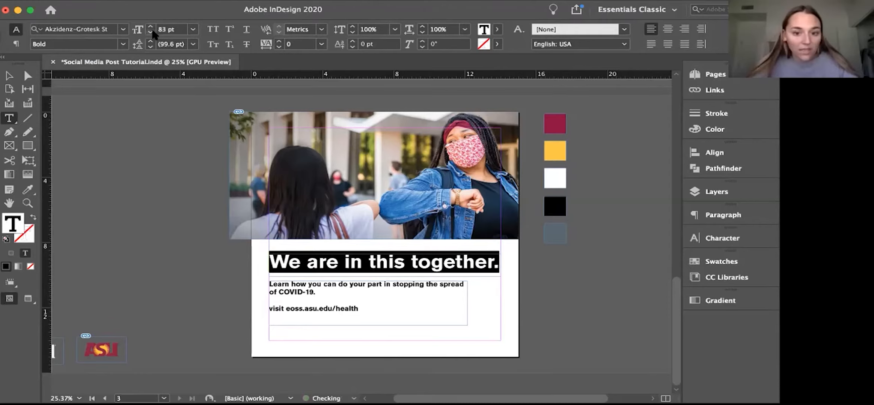
{"action": "left_click", "coordinate": [26, 78]}
{"action": "left_click", "coordinate": [137, 192]}
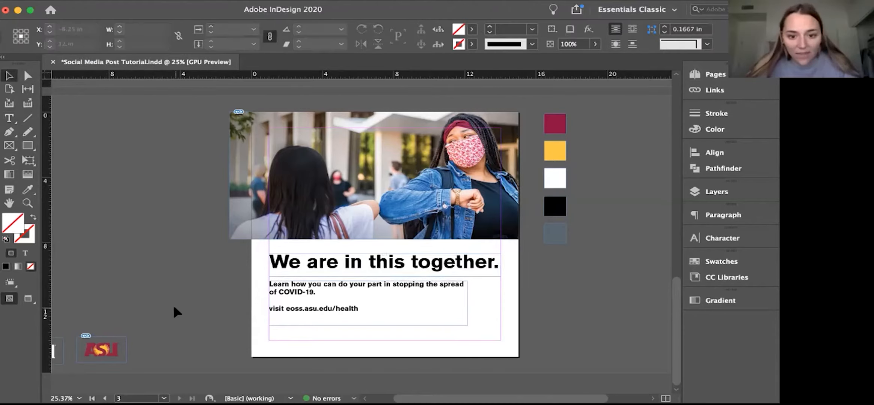
Widen the "Learn how you can…" text frame to 13 in so it reaches the right margin.
{"action": "left_click", "coordinate": [313, 301]}
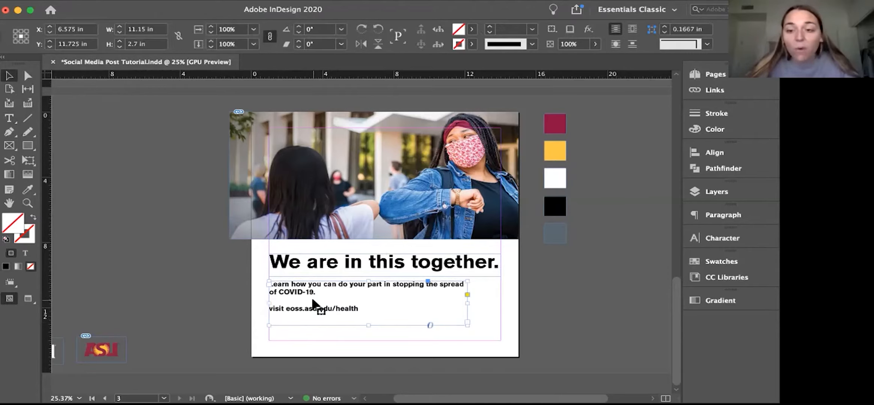
{"action": "double_click", "coordinate": [350, 309]}
{"action": "key", "text": "Escape"}
{"action": "left_click_drag", "start_coordinate": [466, 302], "coordinate": [498, 304]}
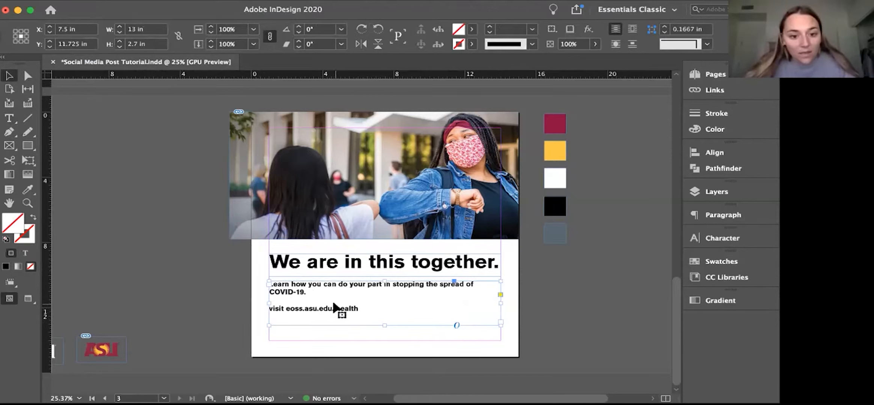
Set all the text in the "Learn how you can…" frame to 40 pt and deselect it.
{"action": "double_click", "coordinate": [369, 306]}
{"action": "mouse_move", "coordinate": [360, 309]}
{"action": "left_mouse_down"}
{"action": "mouse_move", "coordinate": [253, 277]}
{"action": "mouse_move", "coordinate": [262, 287]}
{"action": "left_mouse_up"}
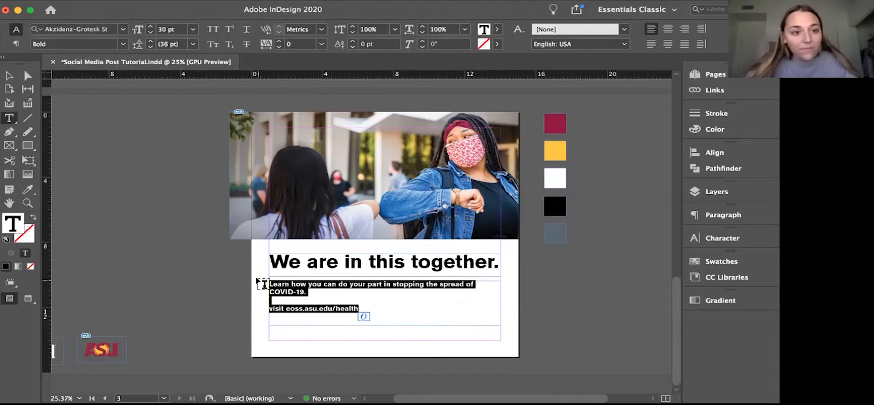
{"action": "left_click", "coordinate": [193, 30]}
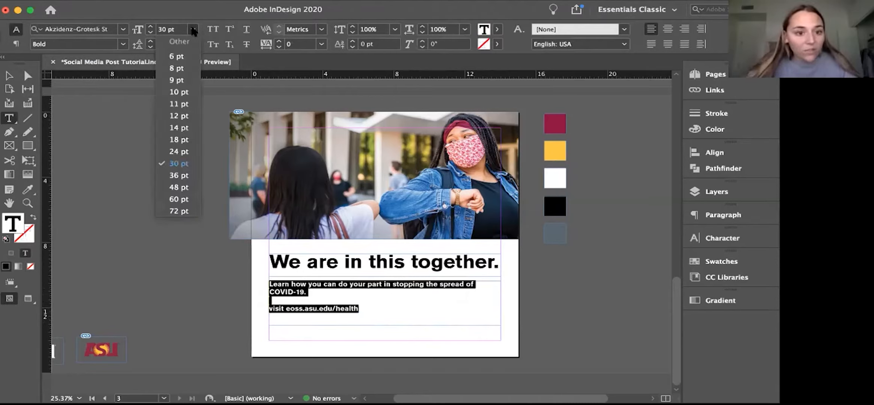
{"action": "left_click", "coordinate": [182, 175]}
{"action": "left_click", "coordinate": [150, 26]}
{"action": "left_click", "coordinate": [150, 27]}
{"action": "left_click", "coordinate": [150, 26]}
{"action": "left_click", "coordinate": [149, 27]}
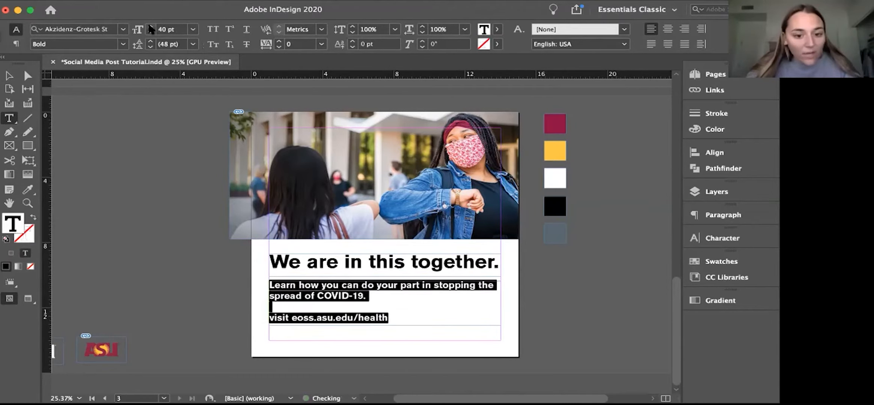
{"action": "left_click", "coordinate": [10, 76]}
{"action": "left_click", "coordinate": [156, 179]}
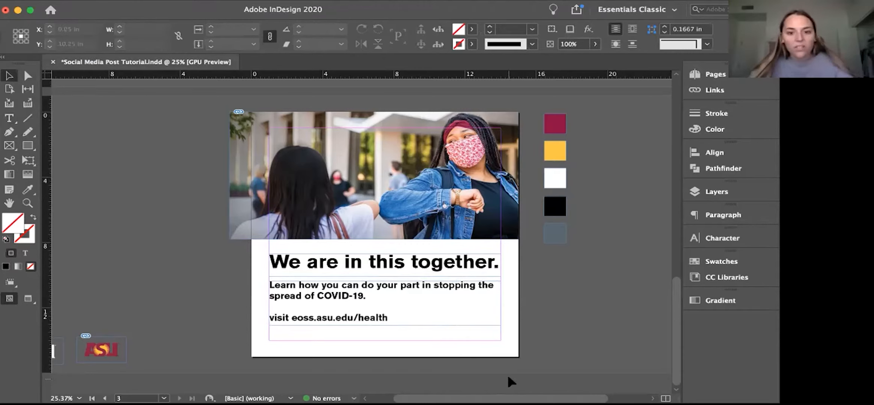
In the page preview, lower the headline frame to Y 9.5886 in and the body frame to Y 12.0083 in, and return to normal view.
{"action": "key", "text": "w"}
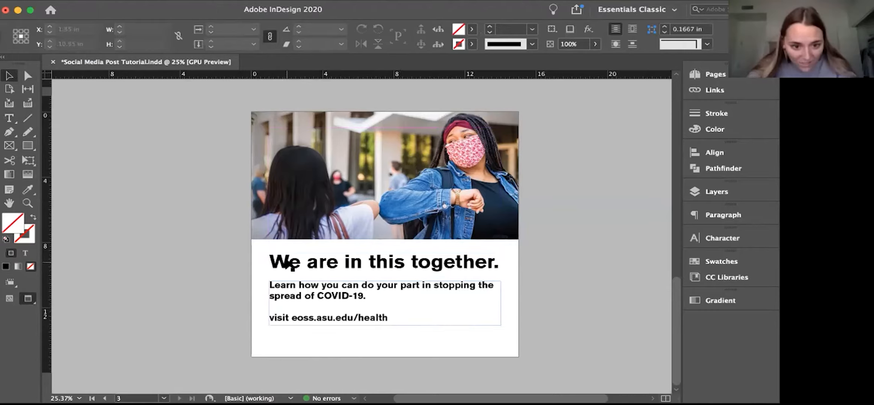
{"action": "left_click", "coordinate": [276, 297]}
{"action": "left_click_drag", "start_coordinate": [276, 297], "coordinate": [276, 298]}
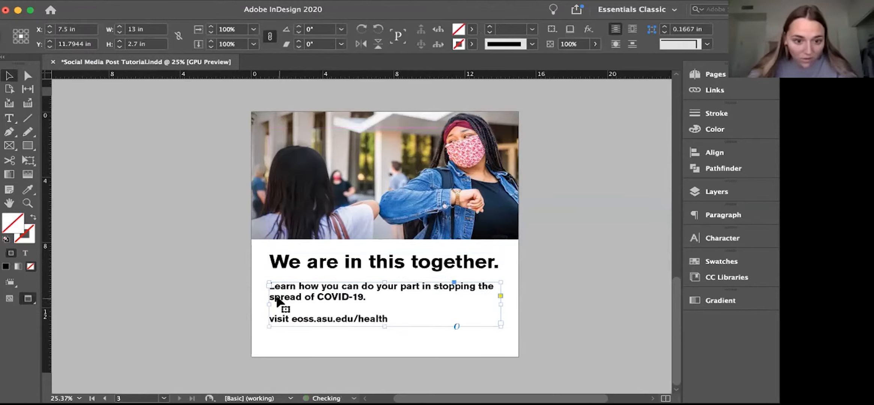
{"action": "left_click", "coordinate": [295, 264], "text": "shift"}
{"action": "left_click_drag", "start_coordinate": [295, 264], "coordinate": [295, 269]}
{"action": "left_click", "coordinate": [238, 257]}
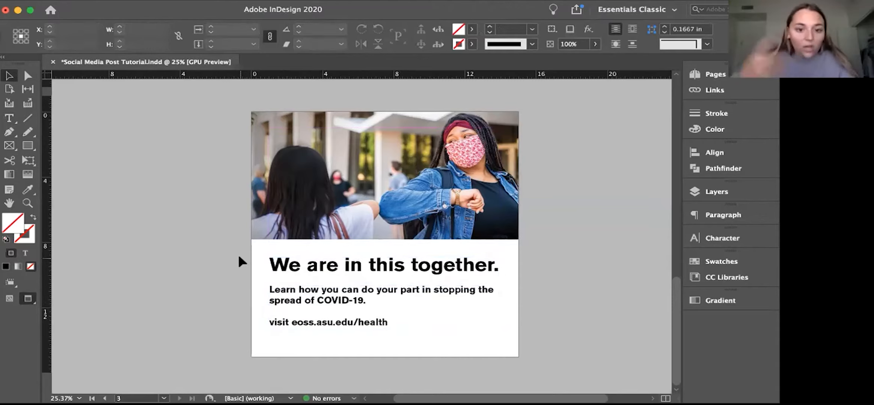
{"action": "key", "text": "w"}
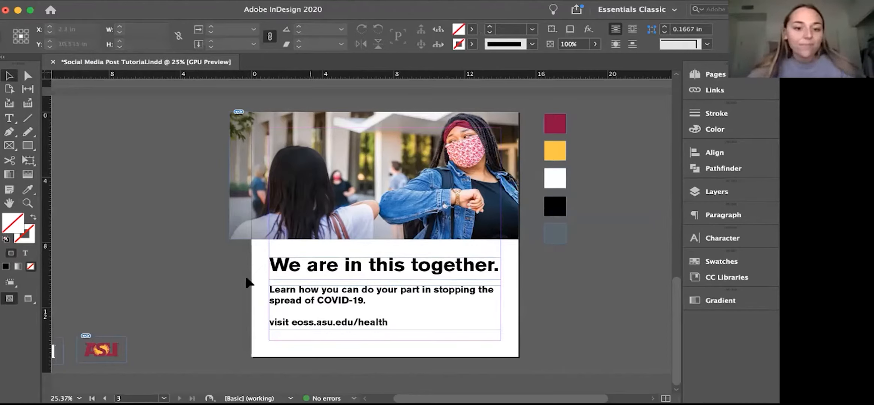
Change the kerning of the whole "We are in this together." headline to Optical.
{"action": "left_click", "coordinate": [287, 278]}
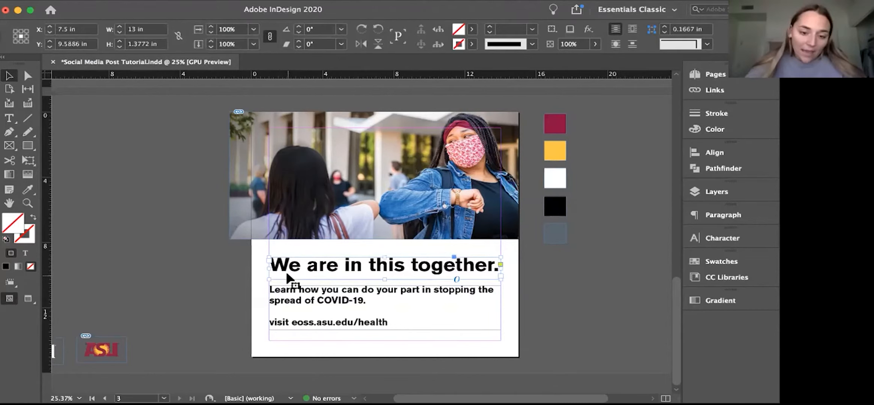
{"action": "double_click", "coordinate": [325, 271]}
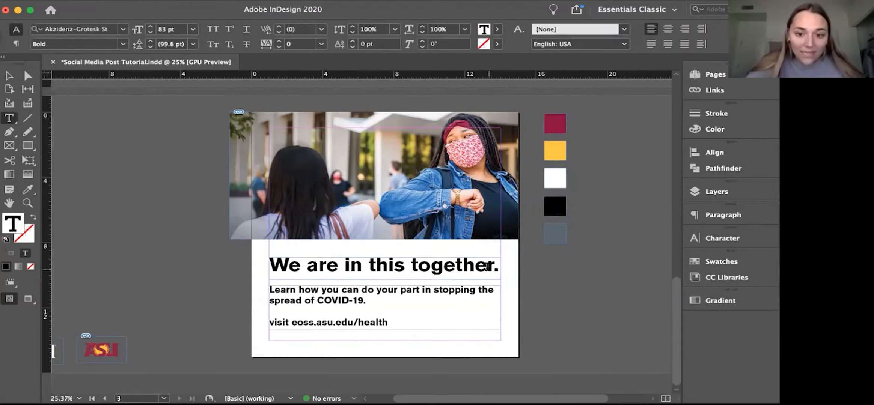
{"action": "left_click_drag", "start_coordinate": [497, 268], "coordinate": [255, 250]}
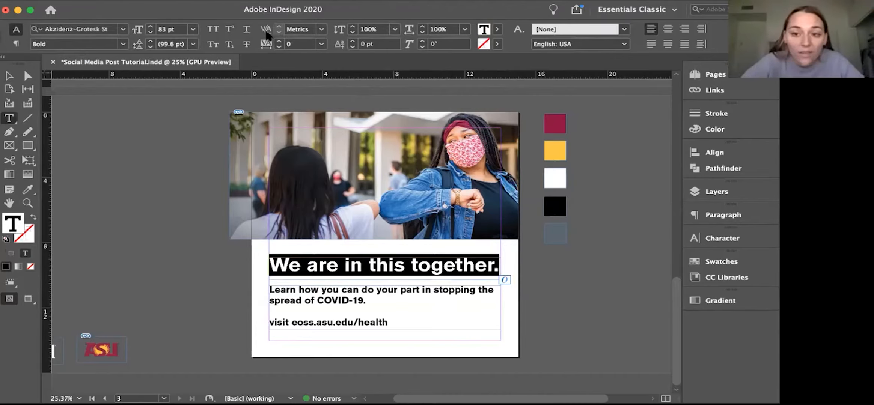
{"action": "left_click", "coordinate": [317, 31]}
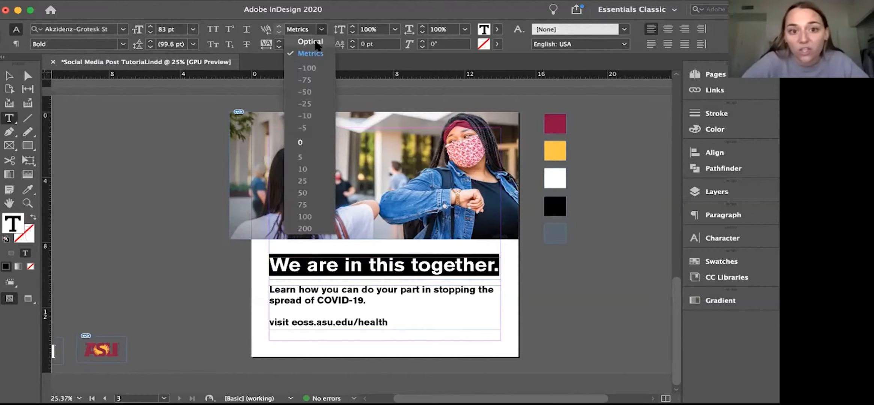
{"action": "left_click", "coordinate": [315, 42]}
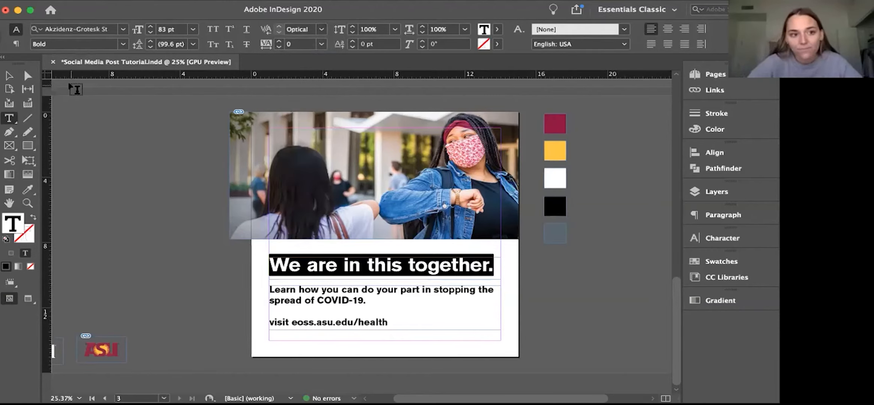
Change the kerning of all the "Learn how you can…" body text to Optical and deselect it.
{"action": "left_click_drag", "start_coordinate": [399, 323], "coordinate": [242, 285]}
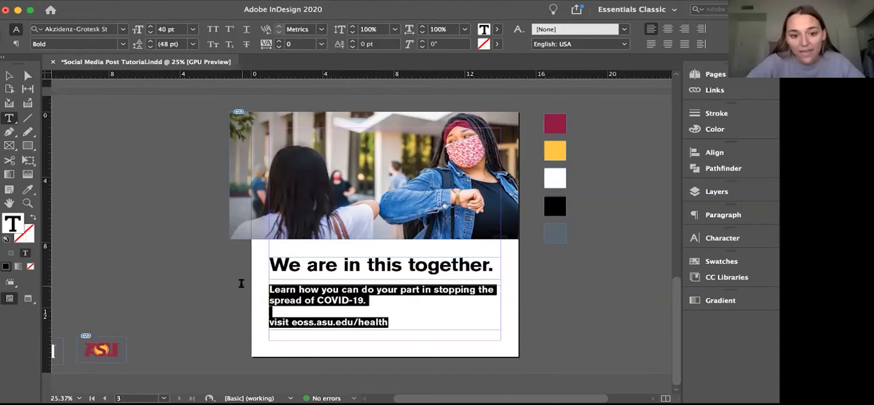
{"action": "left_click", "coordinate": [322, 29]}
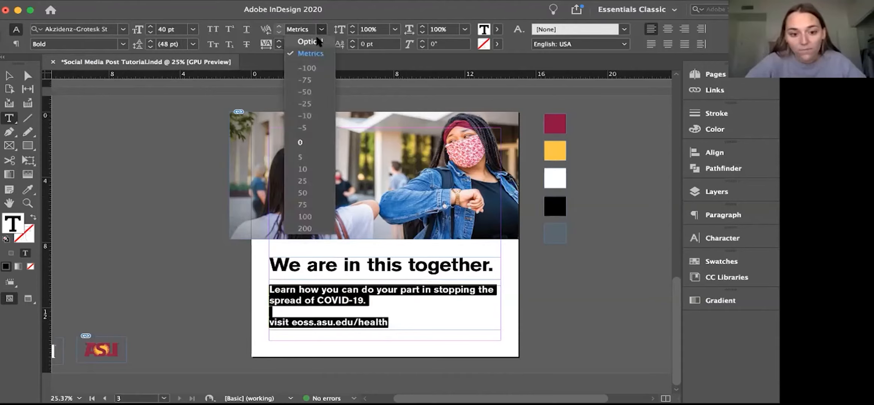
{"action": "left_click", "coordinate": [318, 42]}
{"action": "left_click", "coordinate": [9, 76]}
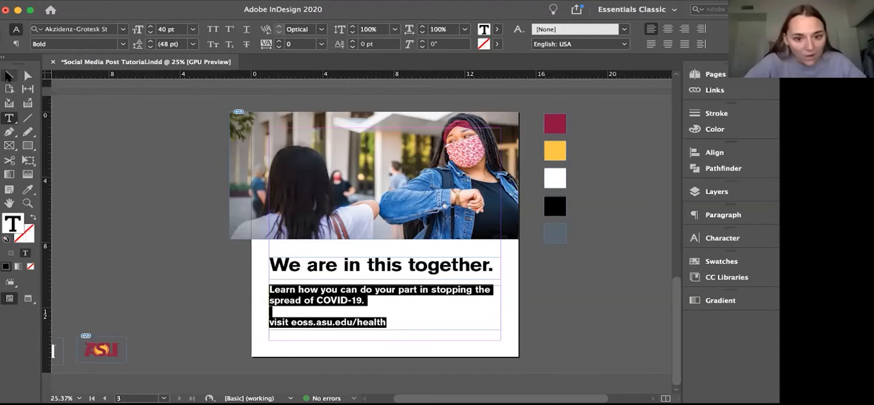
{"action": "left_click", "coordinate": [160, 229]}
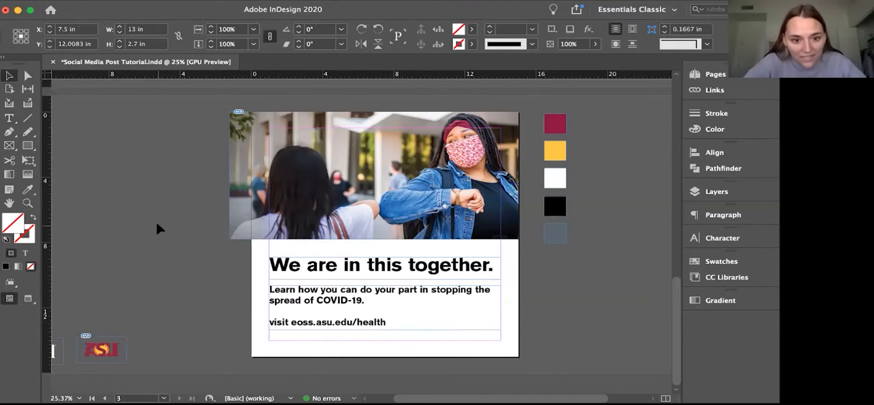
Increase the "We are in this together." headline size to 86 pt.
{"action": "double_click", "coordinate": [496, 266]}
{"action": "key", "text": "shift+Left"}
{"action": "key", "text": "shift+Left"}
{"action": "key", "text": "shift+Left"}
{"action": "left_click_drag", "start_coordinate": [256, 256], "coordinate": [259, 260]}
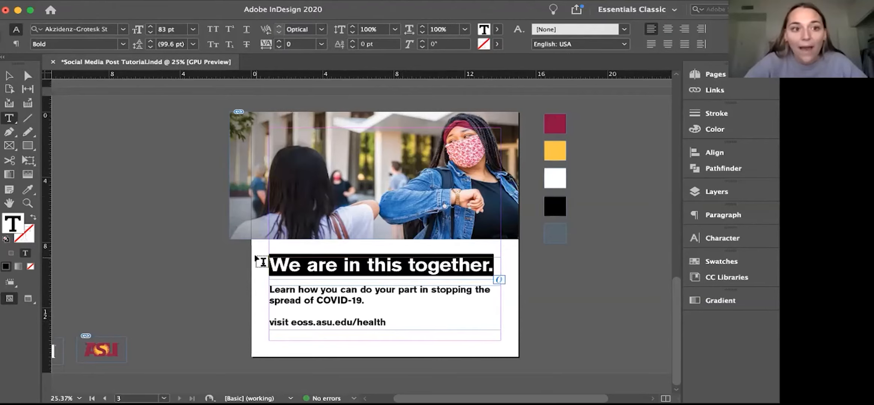
{"action": "left_click", "coordinate": [150, 26]}
{"action": "left_click", "coordinate": [150, 26]}
{"action": "left_click", "coordinate": [150, 26]}
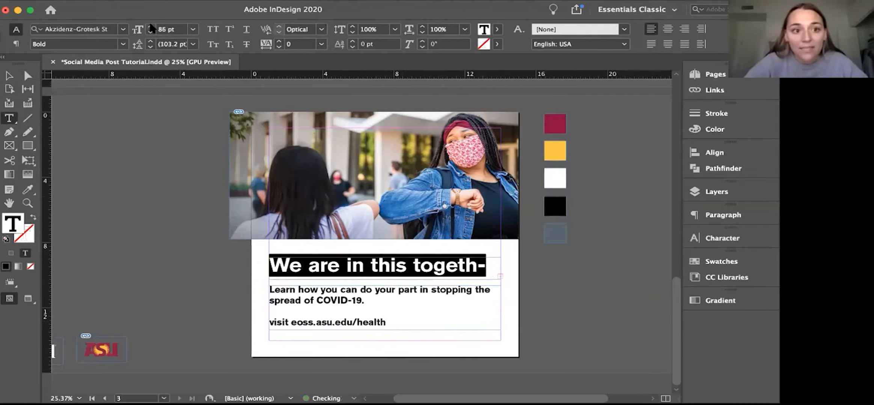
{"action": "left_click", "coordinate": [9, 75]}
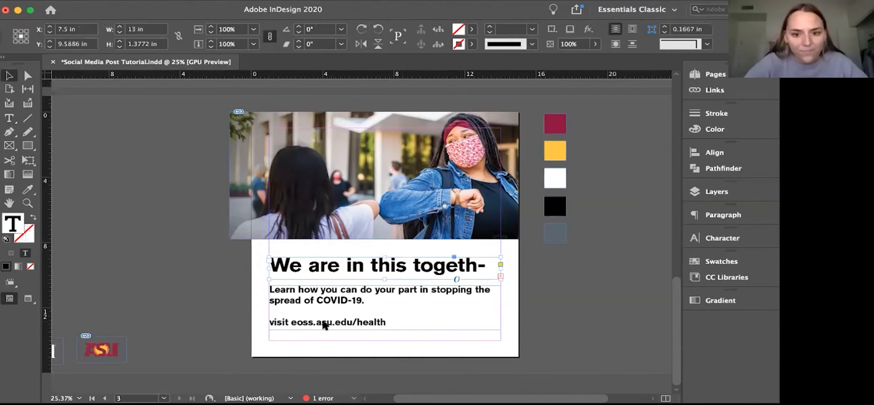
Widen the headline frame evenly on both sides to 13.2 in so the whole headline fits on one line.
{"action": "scroll", "coordinate": [337, 276], "scroll_direction": "up", "scroll_amount": 4}
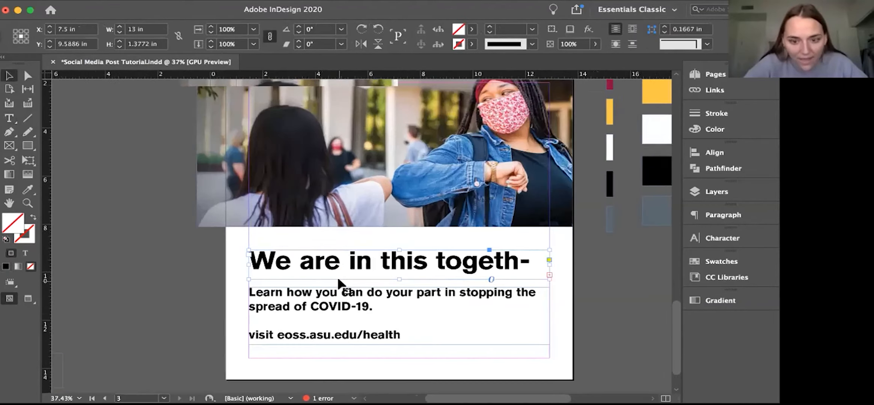
{"action": "scroll", "coordinate": [337, 277], "scroll_direction": "right", "scroll_amount": 2}
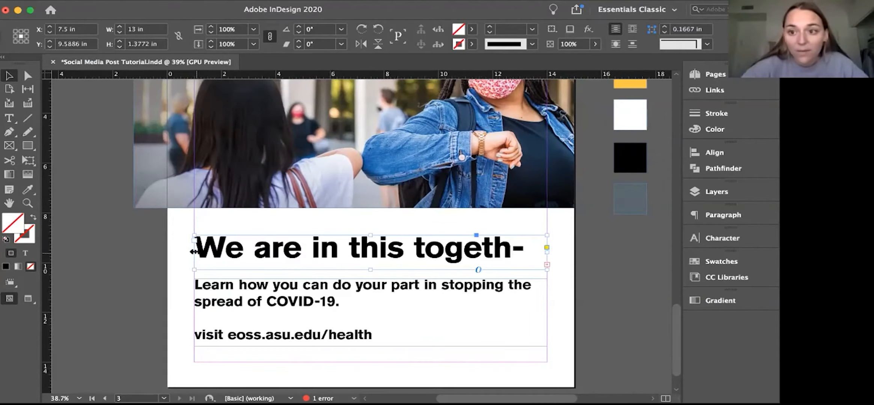
{"action": "left_click_drag", "start_coordinate": [194, 252], "coordinate": [187, 251]}
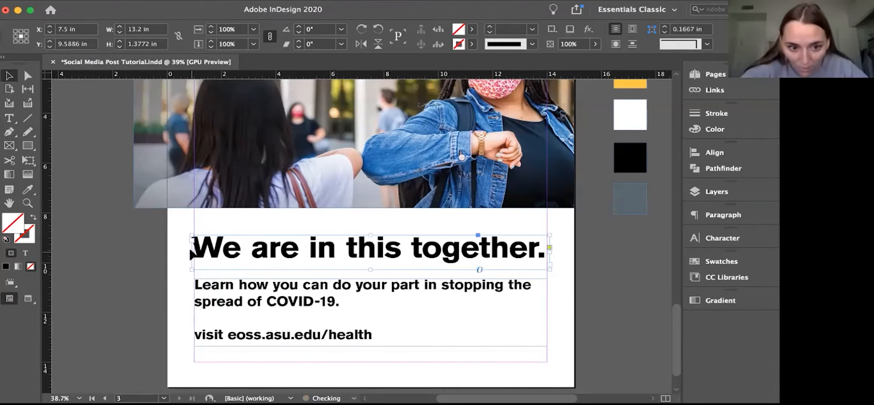
{"action": "left_click", "coordinate": [161, 260]}
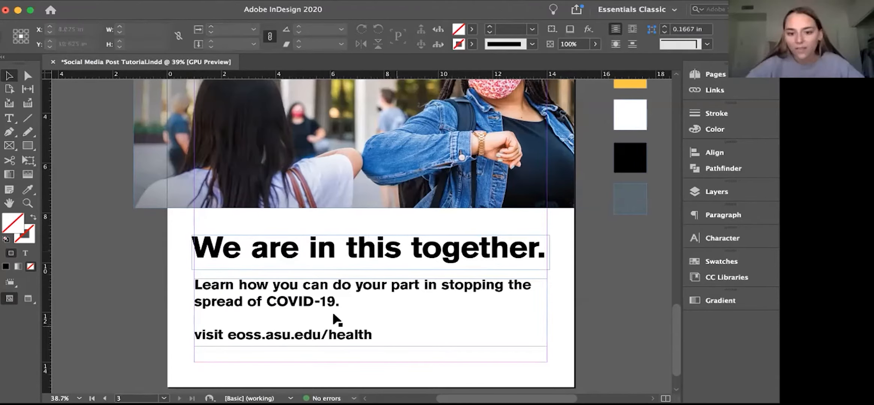
{"action": "left_click", "coordinate": [279, 314]}
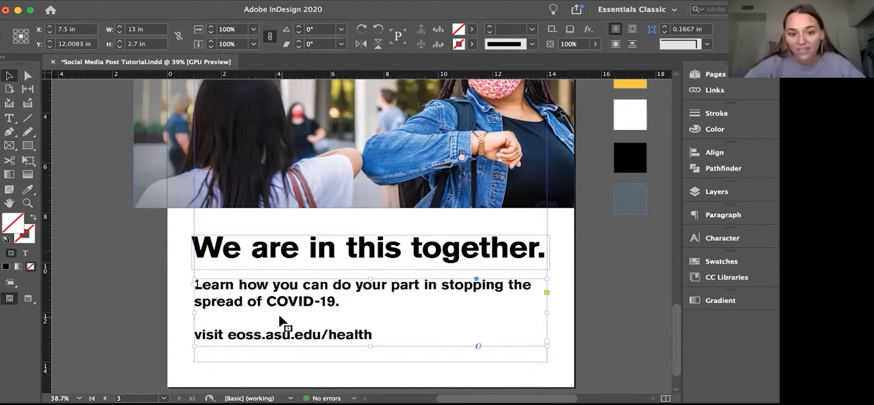
{"action": "scroll", "coordinate": [279, 314], "scroll_direction": "down", "scroll_amount": 2}
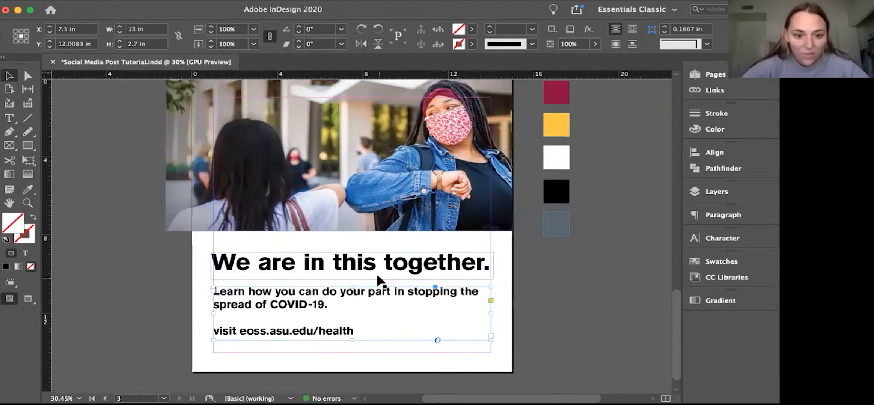
{"action": "left_click", "coordinate": [591, 271]}
{"action": "scroll", "coordinate": [588, 267], "scroll_direction": "down", "scroll_amount": 2}
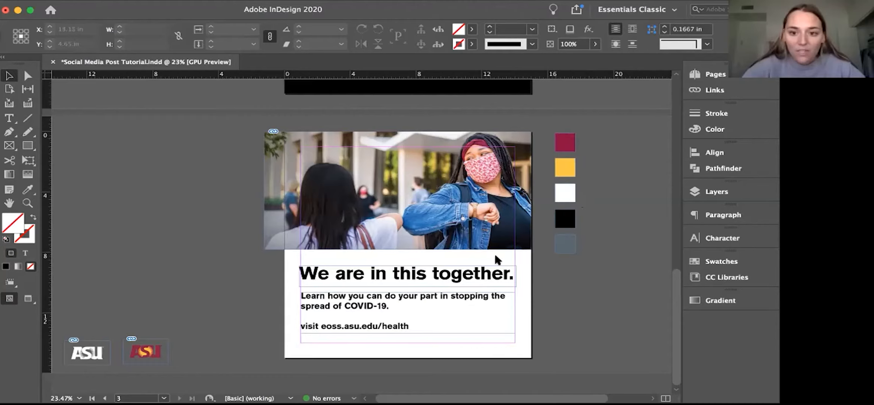
{"action": "left_click", "coordinate": [569, 147]}
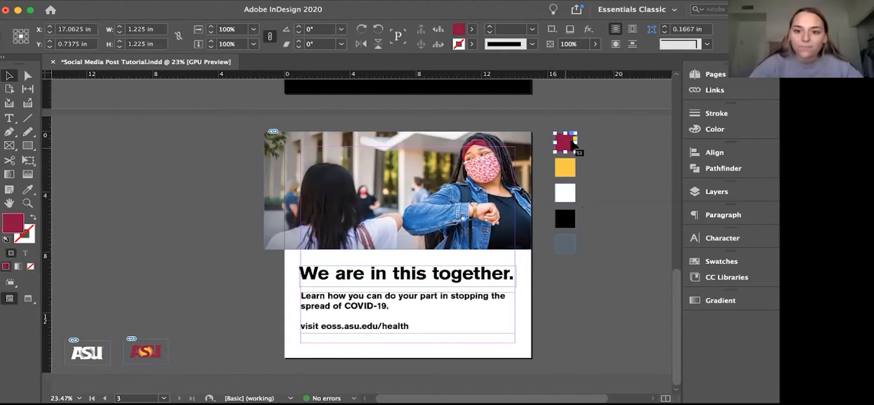
{"action": "left_click_drag", "start_coordinate": [572, 144], "coordinate": [545, 150]}
{"action": "key", "text": "super+z"}
{"action": "left_click", "coordinate": [608, 135]}
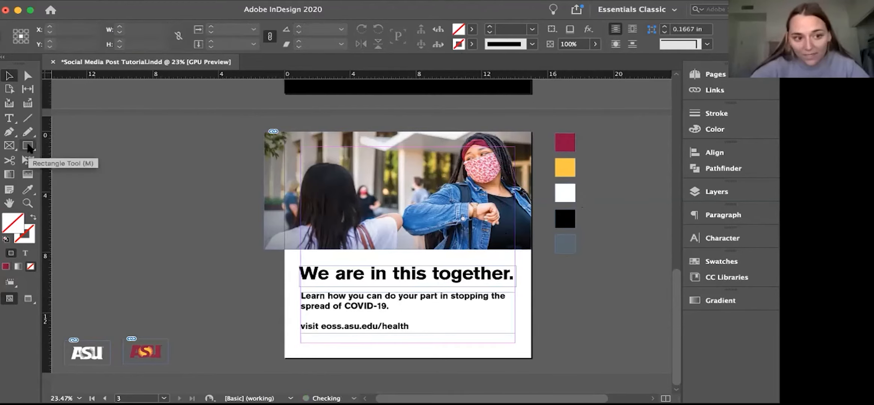
Draw a 15 by 15 in square covering the whole page and fill it with the maroon sampled from the brand swatch.
{"action": "left_click", "coordinate": [28, 146]}
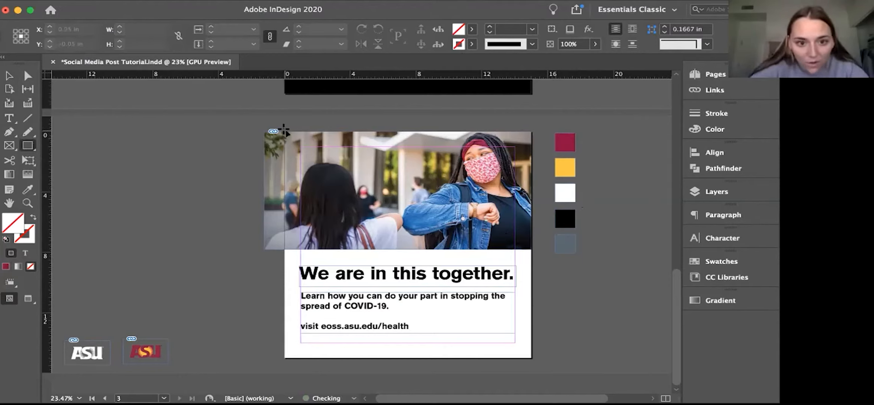
{"action": "left_click_drag", "start_coordinate": [284, 130], "coordinate": [529, 357]}
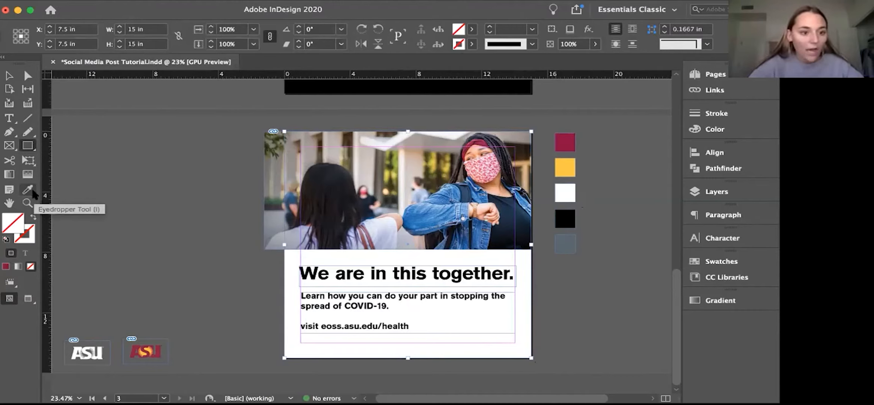
{"action": "left_click", "coordinate": [27, 192]}
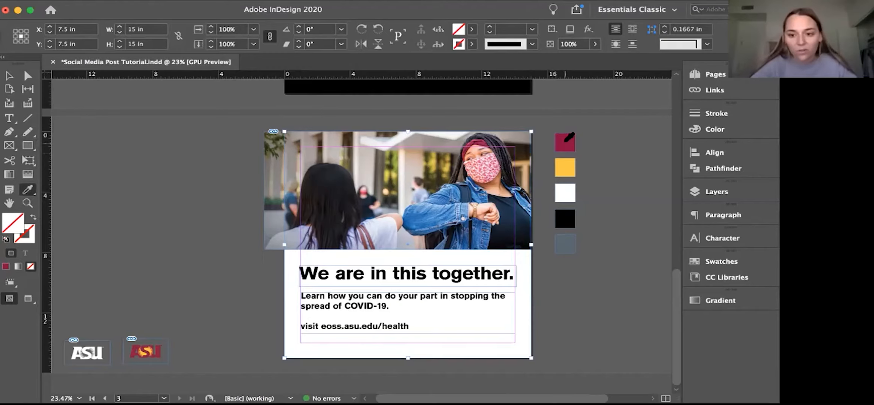
{"action": "left_click", "coordinate": [562, 140]}
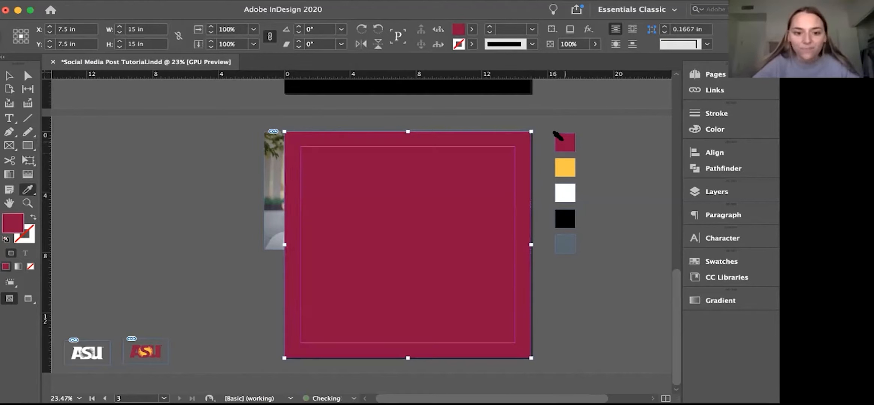
Send the maroon page-sized square to the back, behind the photo and text, and deselect it.
{"action": "left_click", "coordinate": [9, 75]}
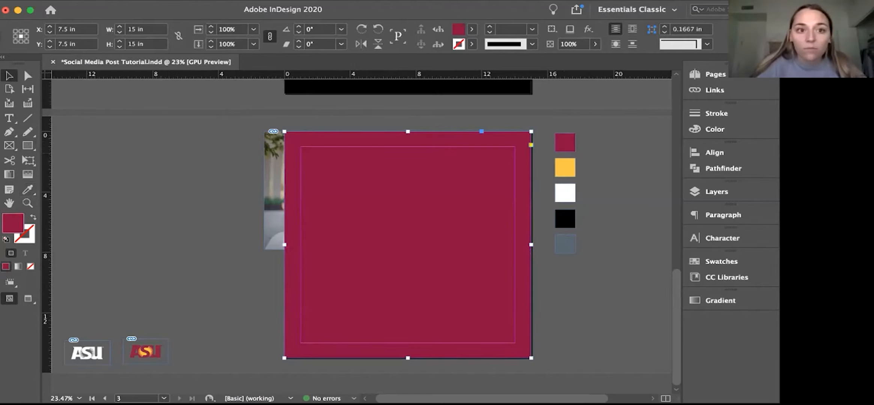
{"action": "left_click", "coordinate": [208, 0]}
{"action": "mouse_move", "coordinate": [232, 30]}
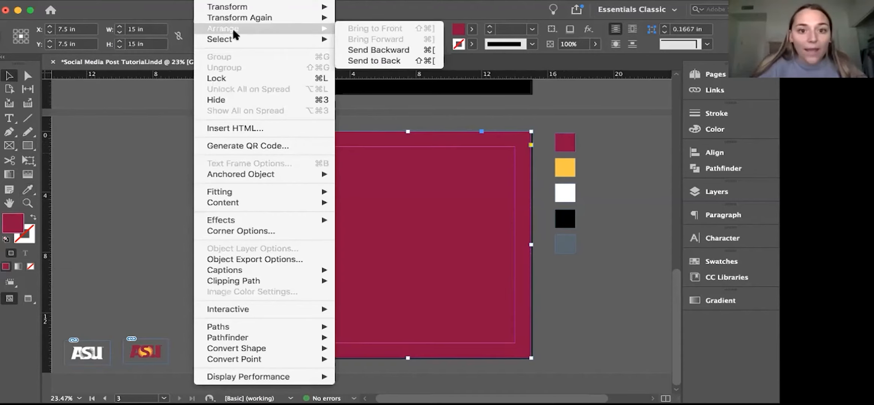
{"action": "left_click", "coordinate": [374, 61]}
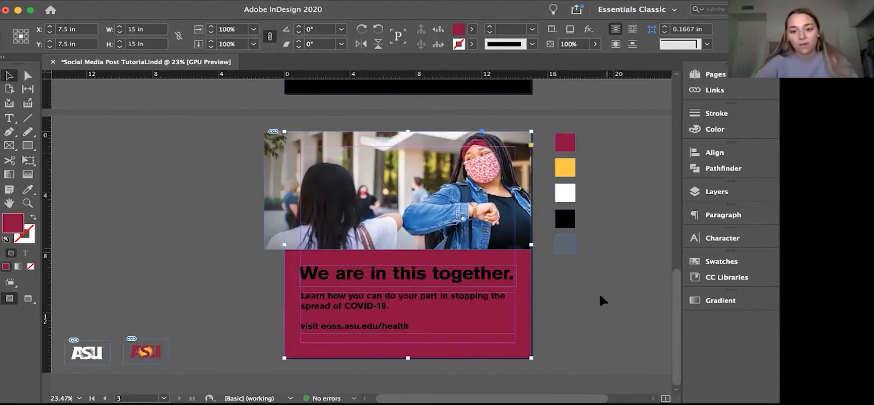
{"action": "left_click", "coordinate": [599, 308]}
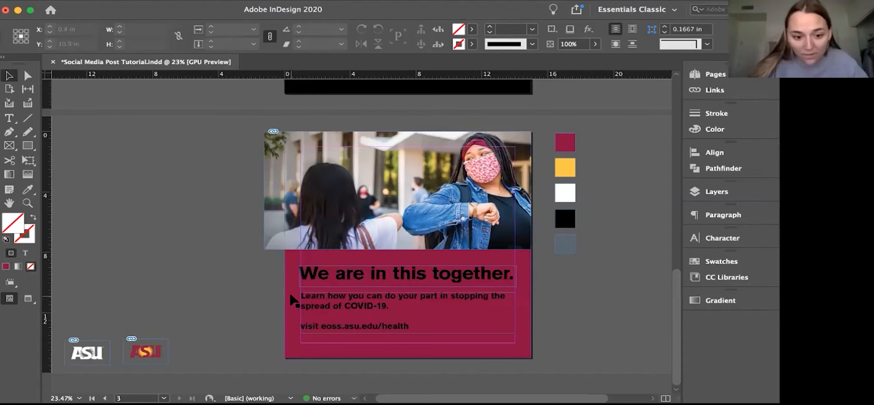
Recolour the page-sized background square black by sampling the black brand swatch, and deselect it.
{"action": "left_click", "coordinate": [294, 301]}
{"action": "left_click", "coordinate": [27, 189]}
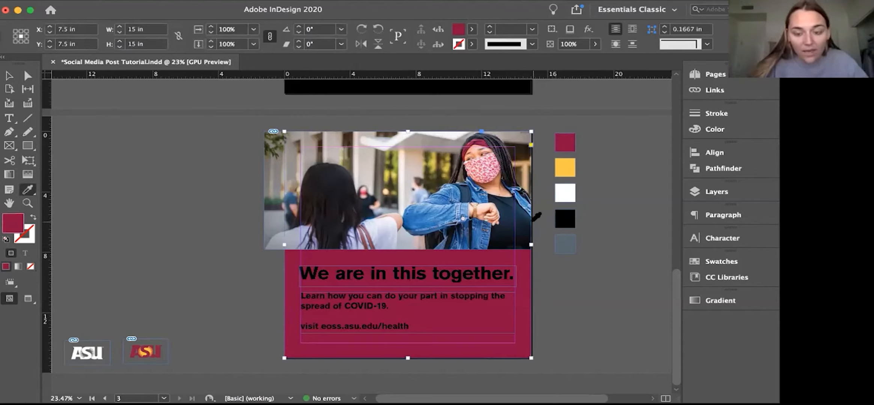
{"action": "left_click", "coordinate": [565, 219]}
{"action": "left_click", "coordinate": [9, 74]}
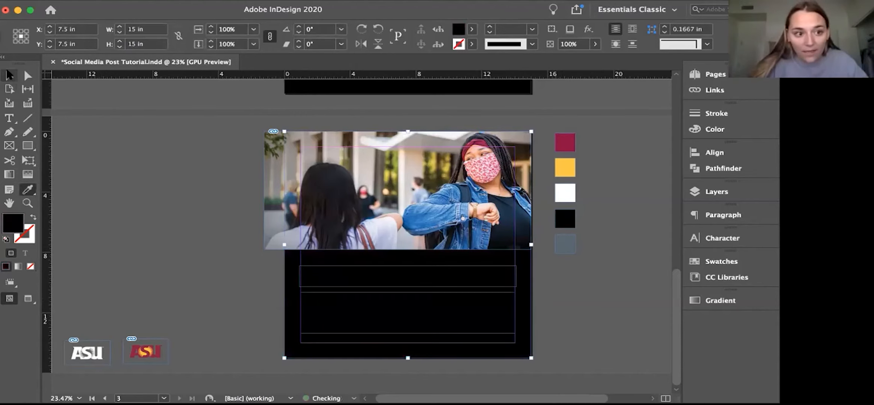
{"action": "left_click", "coordinate": [253, 224]}
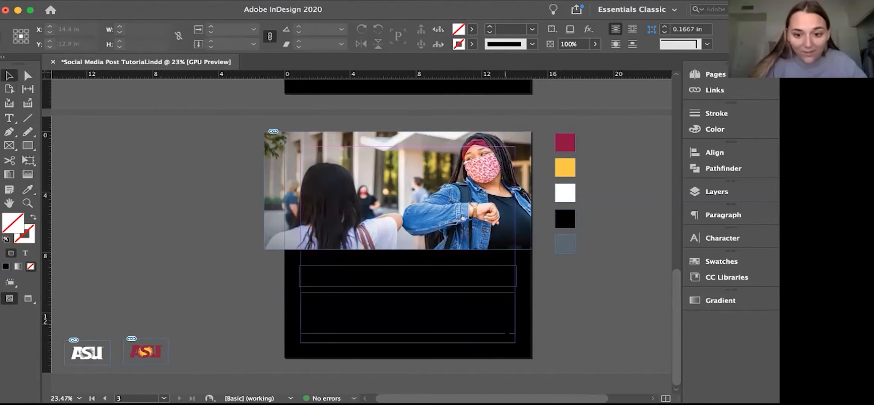
Recolour all of the "Learn how you can…" body text white by sampling the white brand swatch.
{"action": "double_click", "coordinate": [408, 326]}
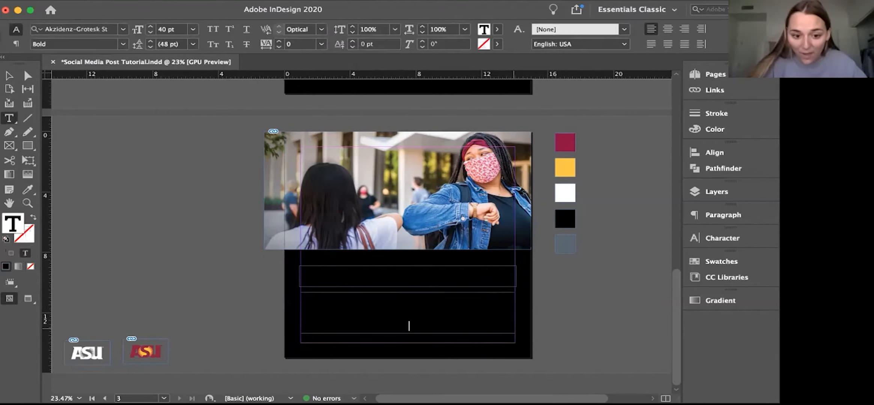
{"action": "left_click_drag", "start_coordinate": [513, 328], "coordinate": [287, 294]}
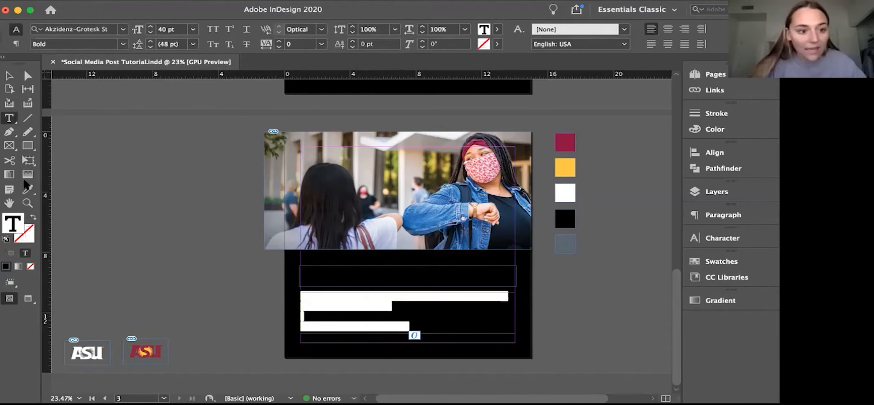
{"action": "left_click", "coordinate": [28, 190]}
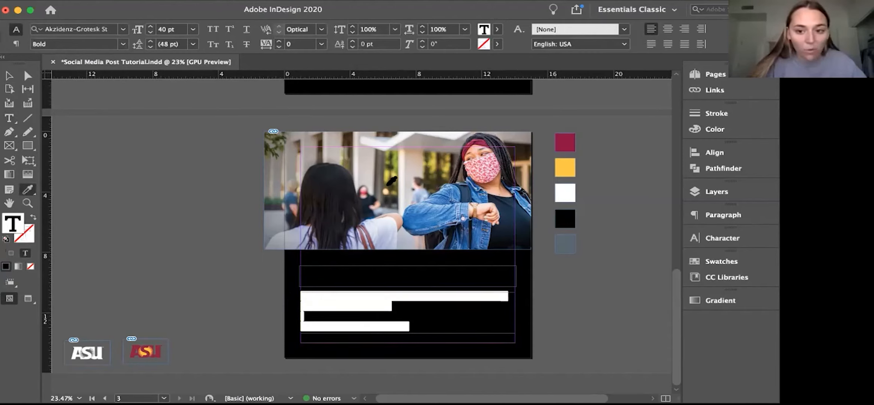
{"action": "left_click", "coordinate": [567, 193]}
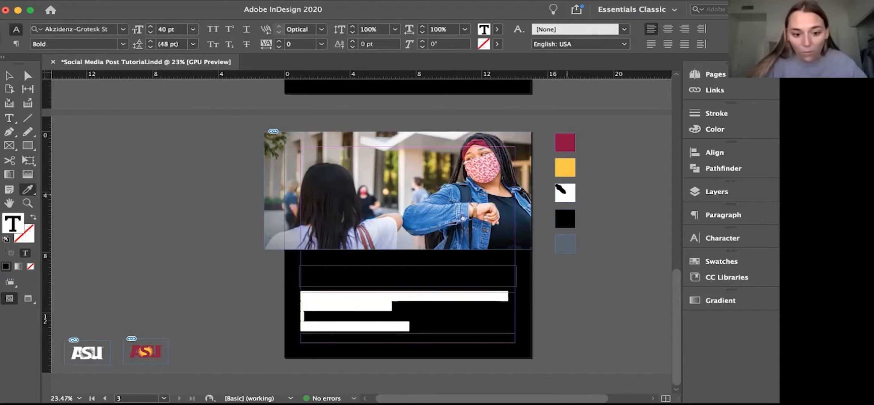
{"action": "left_click", "coordinate": [16, 74]}
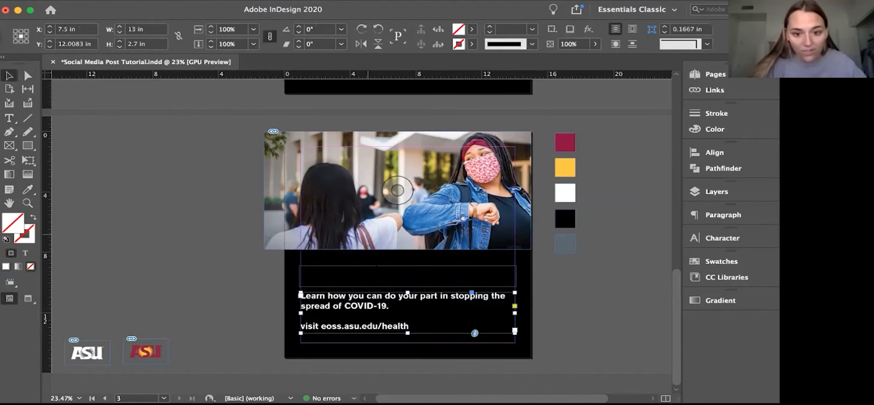
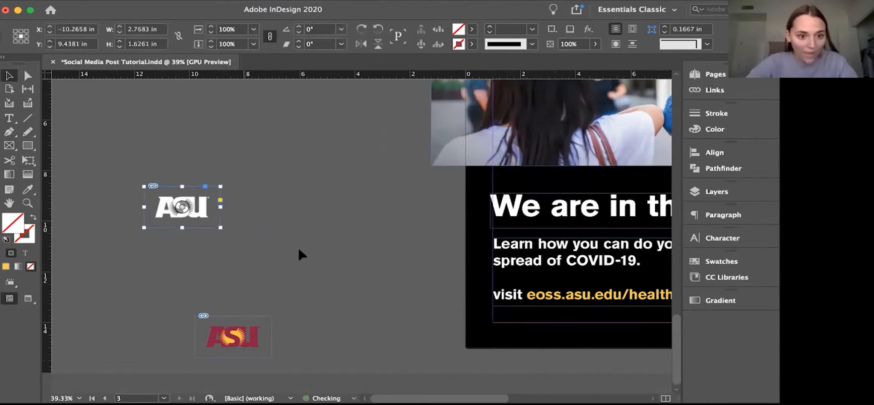
Move the maroon-and-gold ASU logo next to the white ASU logo on the pasteboard and deselect it.
{"action": "left_click", "coordinate": [312, 252]}
{"action": "left_click_drag", "start_coordinate": [251, 336], "coordinate": [298, 202]}
{"action": "left_click", "coordinate": [361, 248]}
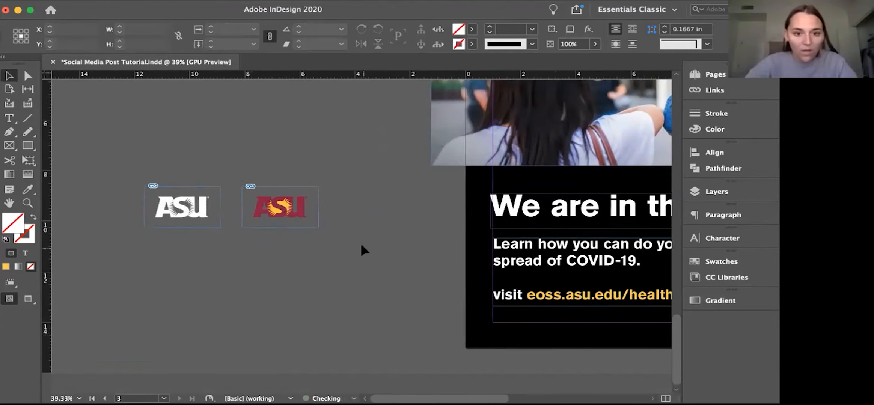
Try the maroon-and-gold ASU logo at the lower right of the black text area, and return it to the pasteboard.
{"action": "key", "text": "super+0"}
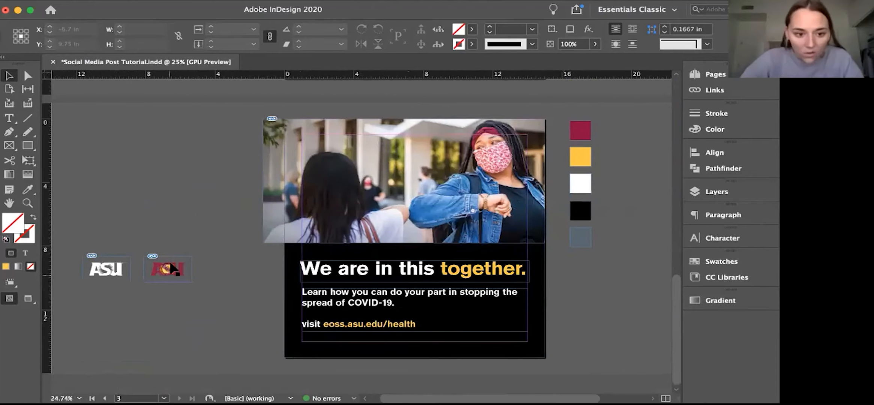
{"action": "left_click_drag", "start_coordinate": [186, 275], "coordinate": [513, 327]}
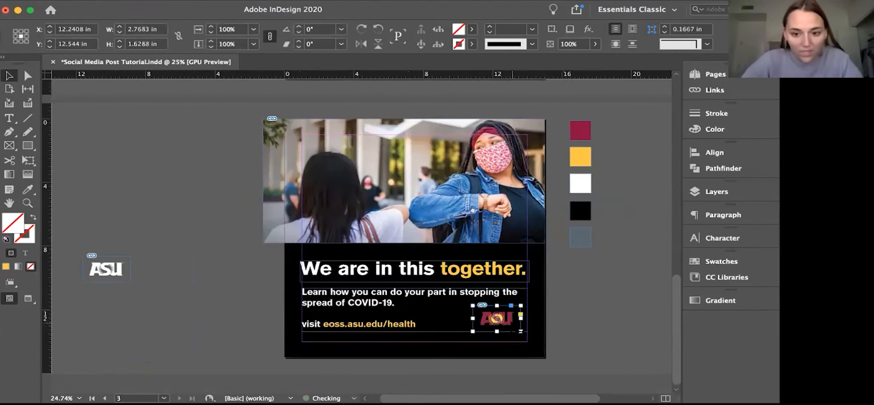
{"action": "left_click", "coordinate": [548, 322]}
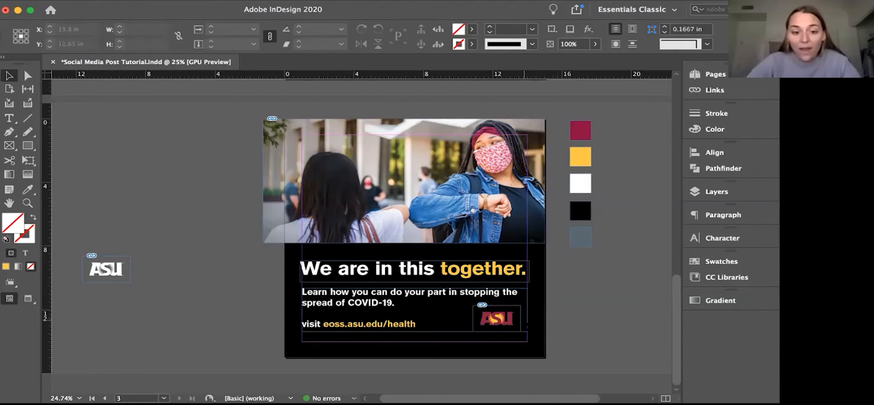
{"action": "left_click_drag", "start_coordinate": [497, 319], "coordinate": [185, 269]}
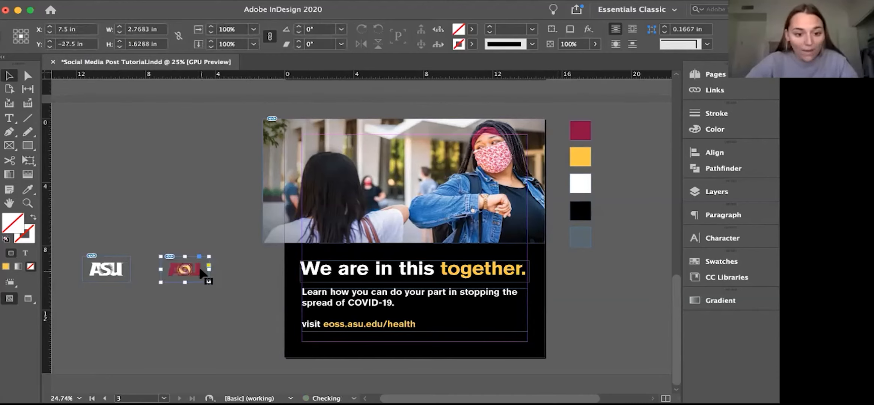
Place the white ASU logo on the black area to the right of the "visit eoss.asu.edu/health" line and deselect it.
{"action": "left_click", "coordinate": [202, 314]}
{"action": "left_click_drag", "start_coordinate": [288, 314], "coordinate": [478, 329]}
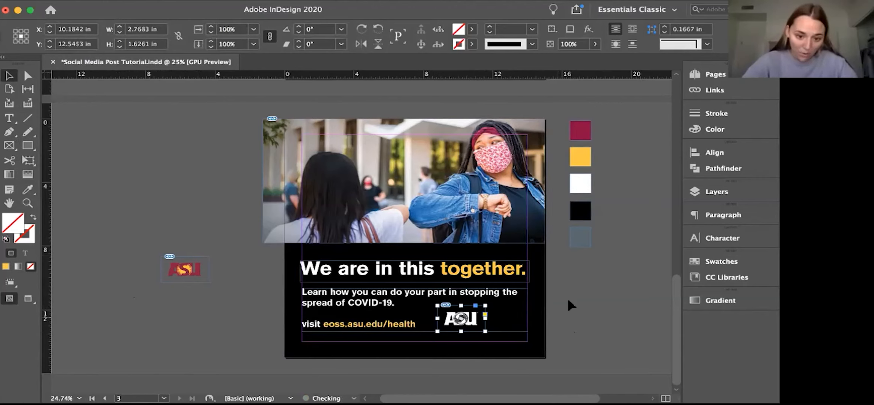
{"action": "left_click", "coordinate": [577, 299]}
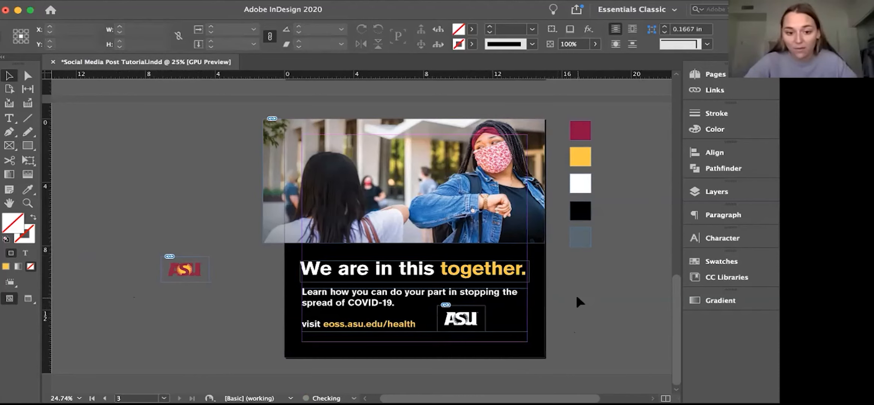
Draw a vertical rectangle about 0.75 in wide and 3.77 in tall over the black area's right margin and fill it with the gold swatch's colour.
{"action": "scroll", "coordinate": [519, 290], "scroll_direction": "up", "scroll_amount": 3}
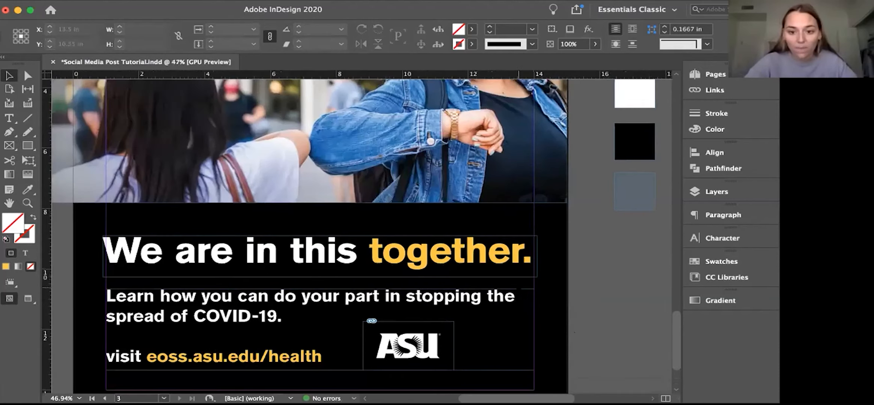
{"action": "scroll", "coordinate": [519, 289], "scroll_direction": "down", "scroll_amount": 3}
{"action": "scroll", "coordinate": [519, 289], "scroll_direction": "up", "scroll_amount": 2}
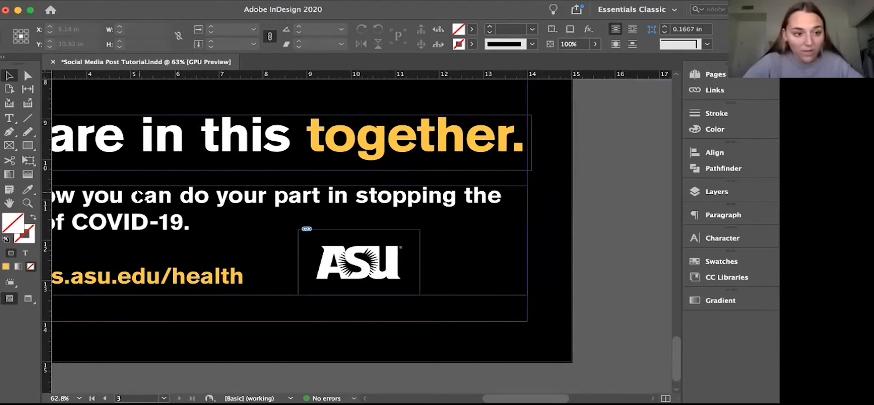
{"action": "left_click", "coordinate": [27, 146]}
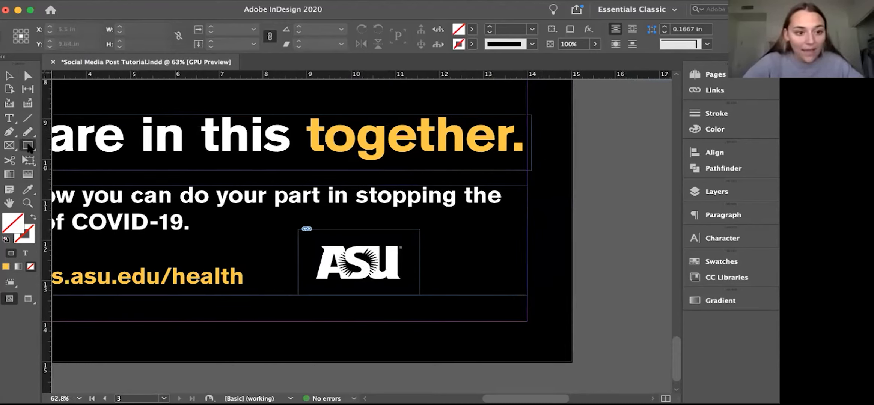
{"action": "left_click_drag", "start_coordinate": [521, 145], "coordinate": [555, 296]}
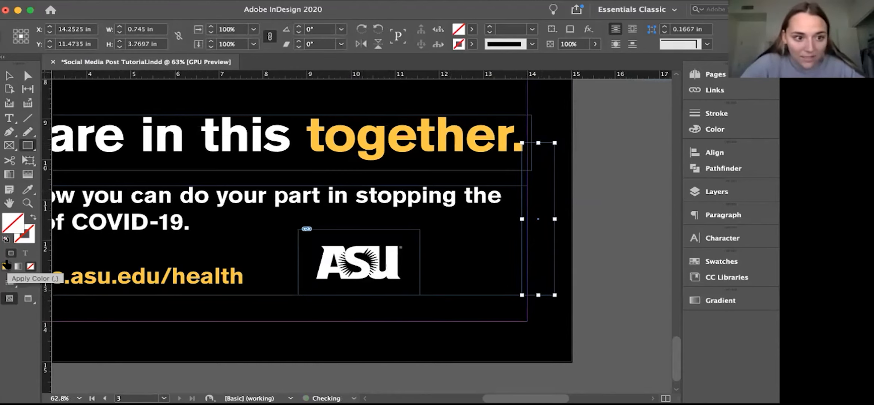
{"action": "scroll", "coordinate": [339, 229], "scroll_direction": "down", "scroll_amount": 1}
{"action": "scroll", "coordinate": [346, 355], "scroll_direction": "down", "scroll_amount": 3}
{"action": "left_click", "coordinate": [27, 190]}
{"action": "left_click", "coordinate": [495, 111]}
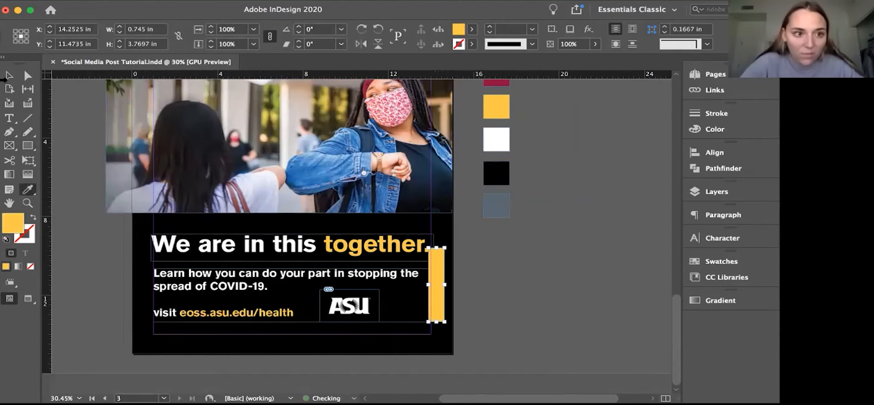
Duplicate the vertical gold rectangle beside the white ASU logo and rotate the copy -90° so it lies horizontally.
{"action": "key", "text": "v"}
{"action": "left_click", "coordinate": [514, 279]}
{"action": "key", "text": "super+equal"}
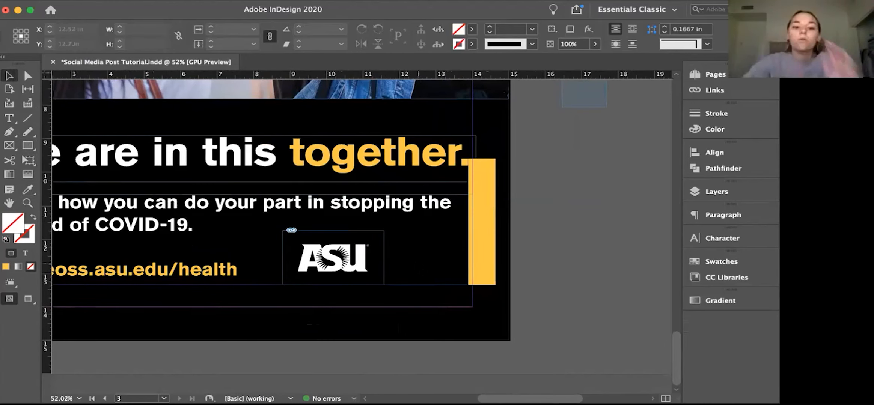
{"action": "left_click", "coordinate": [481, 265]}
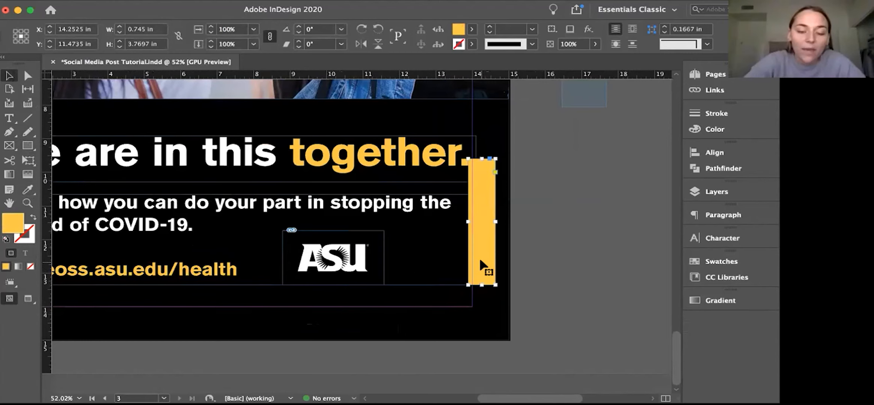
{"action": "key", "text": "super+c"}
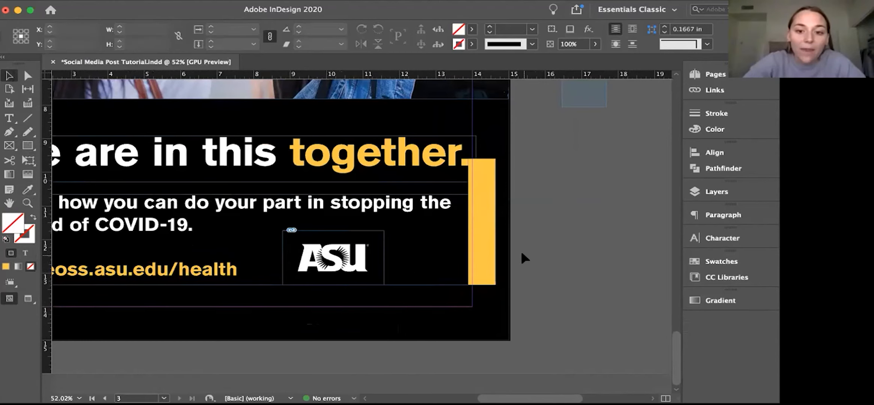
{"action": "key", "text": "super+v"}
{"action": "left_click_drag", "start_coordinate": [360, 211], "coordinate": [423, 235]}
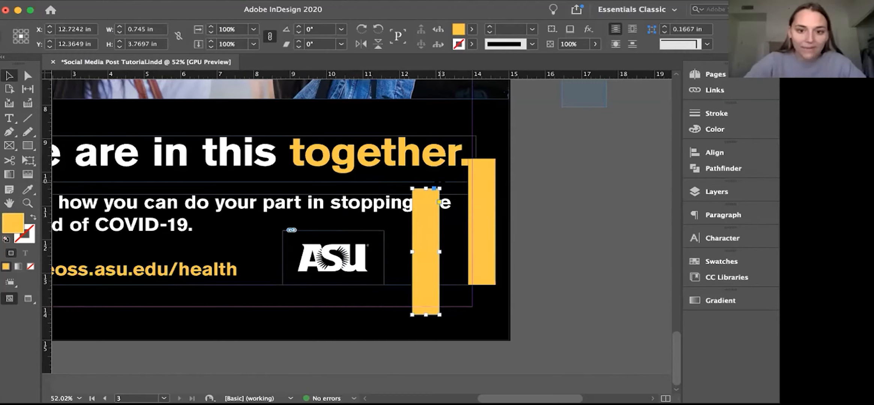
{"action": "left_click_drag", "start_coordinate": [440, 187], "coordinate": [493, 264]}
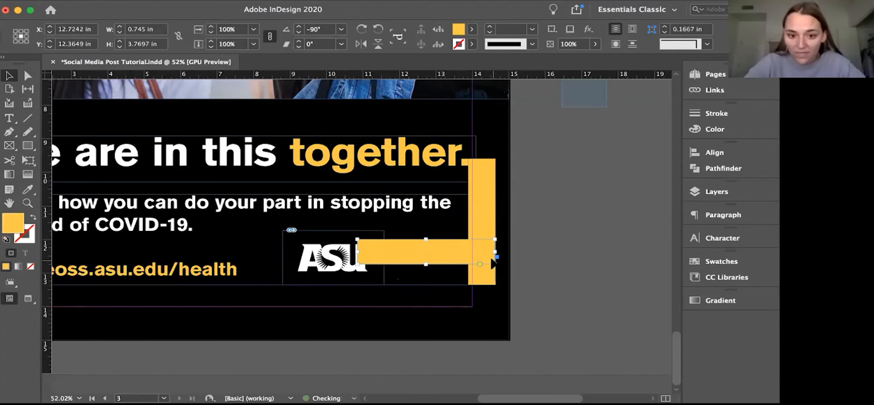
Move the horizontal gold bar below the ASU logo, lengthen it to about 8.43 in, and align its end with the vertical bar's outer edge.
{"action": "left_click", "coordinate": [568, 237]}
{"action": "left_click_drag", "start_coordinate": [434, 259], "coordinate": [267, 296]}
{"action": "left_click_drag", "start_coordinate": [325, 289], "coordinate": [494, 290]}
{"action": "left_click", "coordinate": [434, 319]}
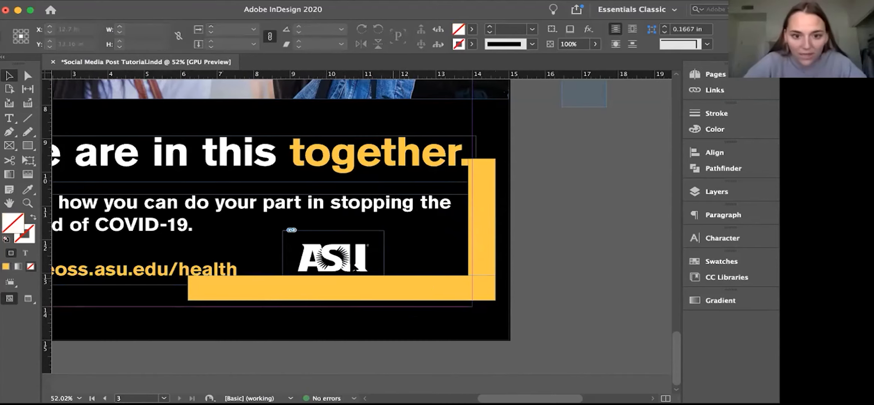
Fit the white ASU logo into the inner corner formed by the two gold bars and deselect it.
{"action": "left_click_drag", "start_coordinate": [370, 274], "coordinate": [463, 269]}
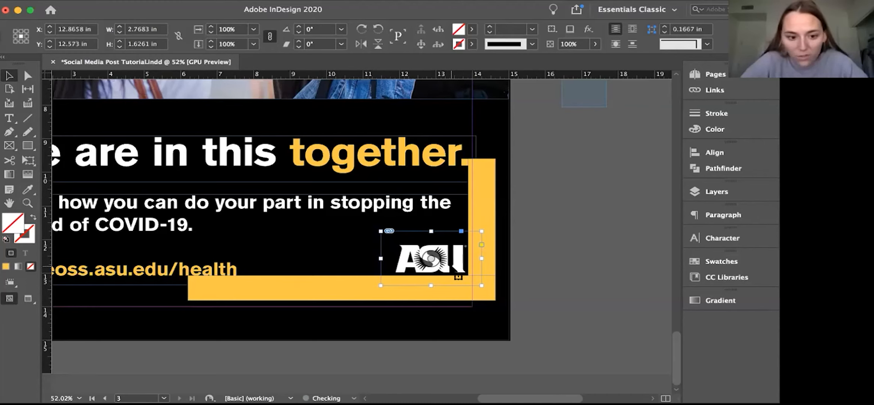
{"action": "left_click_drag", "start_coordinate": [456, 269], "coordinate": [457, 270]}
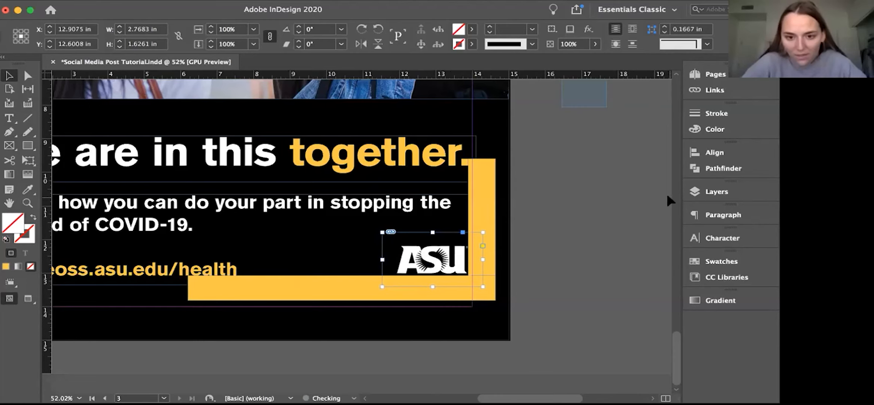
{"action": "left_click", "coordinate": [665, 192]}
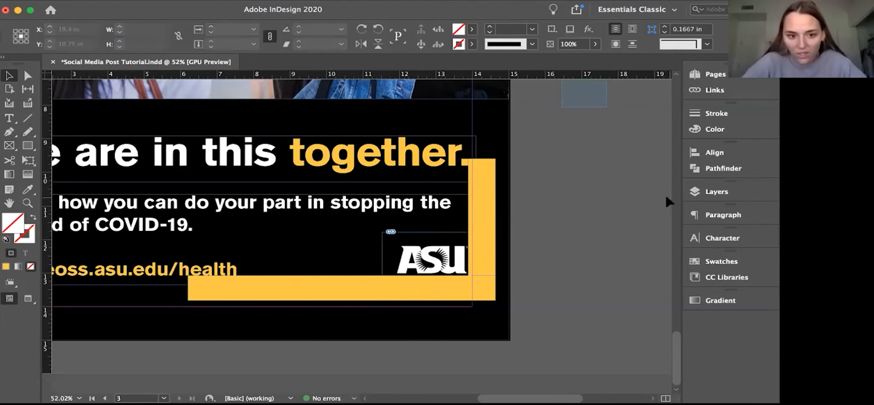
Delete the horizontal and vertical gold bars one at a time, and undo both deletions.
{"action": "left_click", "coordinate": [306, 288]}
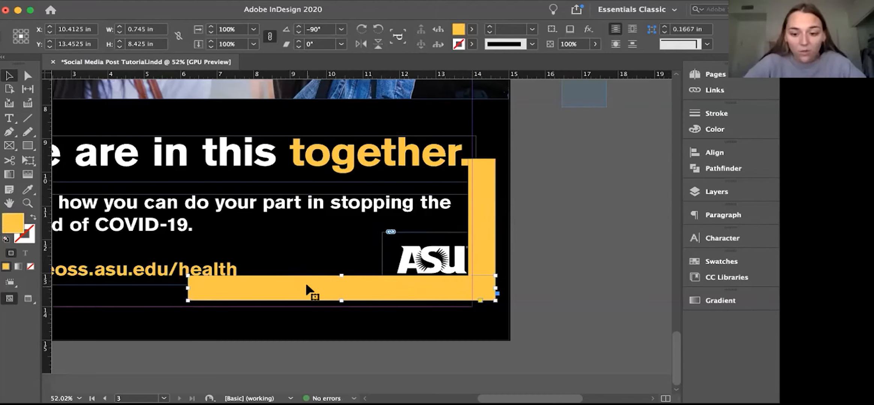
{"action": "key", "text": "Delete"}
{"action": "left_click", "coordinate": [481, 201]}
{"action": "key", "text": "Delete"}
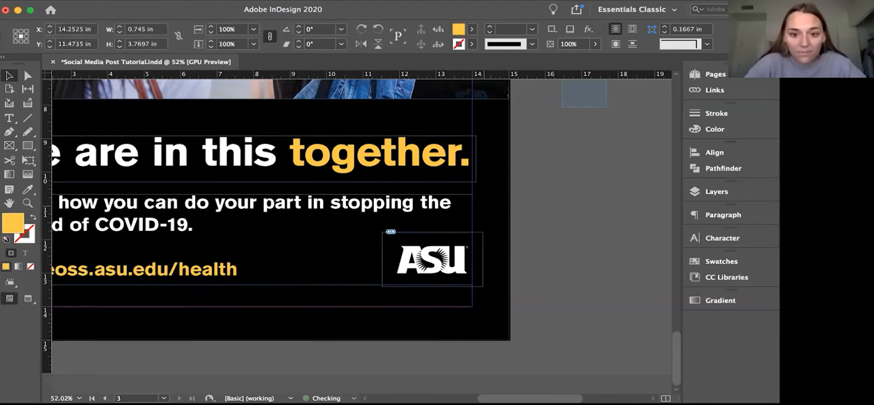
{"action": "key", "text": "super+z"}
{"action": "key", "text": "super+z"}
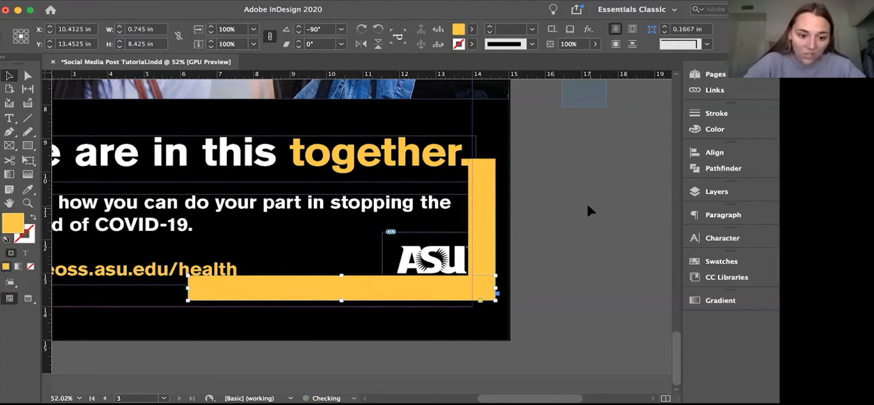
{"action": "left_click", "coordinate": [587, 207]}
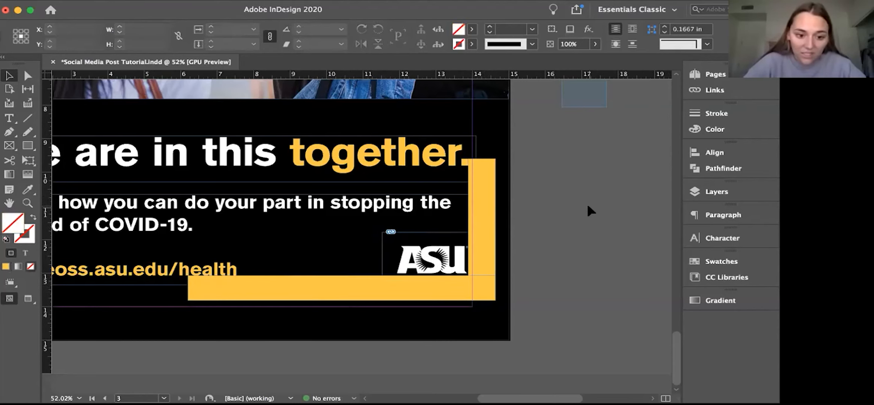
Select both gold spacing bars around the ASU logo together and delete them.
{"action": "left_click", "coordinate": [258, 288]}
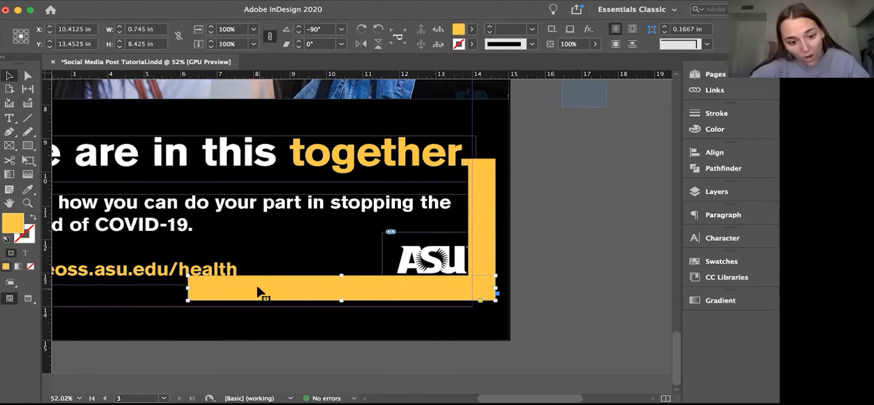
{"action": "left_click", "coordinate": [480, 208], "text": "shift"}
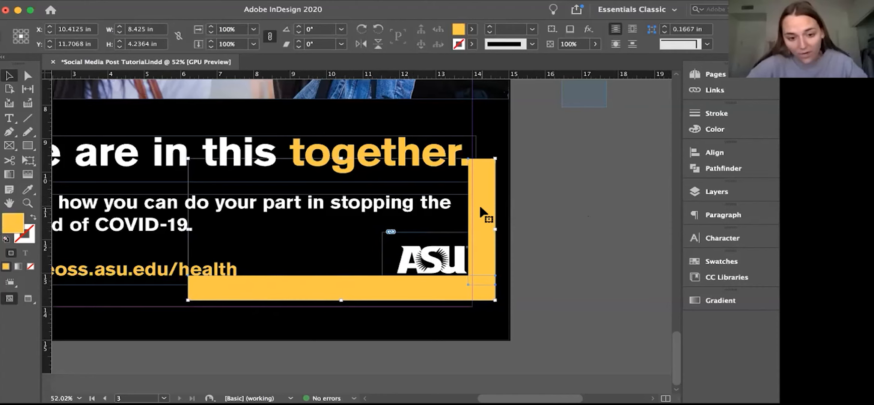
{"action": "key", "text": "Delete"}
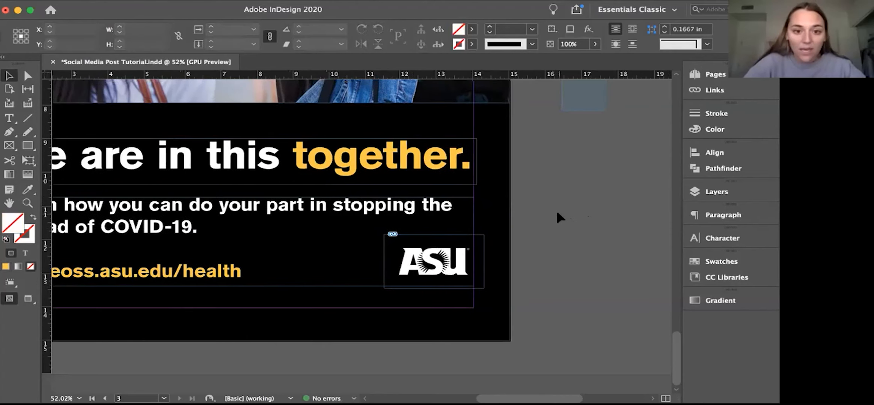
Preview the whole post without guides and examine the white logo's placement against the text.
{"action": "scroll", "coordinate": [557, 213], "scroll_direction": "down", "scroll_amount": 3}
{"action": "scroll", "coordinate": [557, 212], "scroll_direction": "left", "scroll_amount": 2}
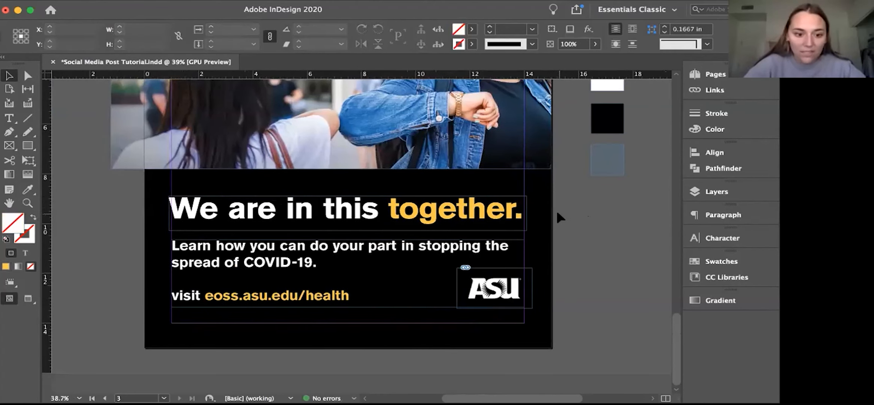
{"action": "scroll", "coordinate": [555, 210], "scroll_direction": "down", "scroll_amount": 1}
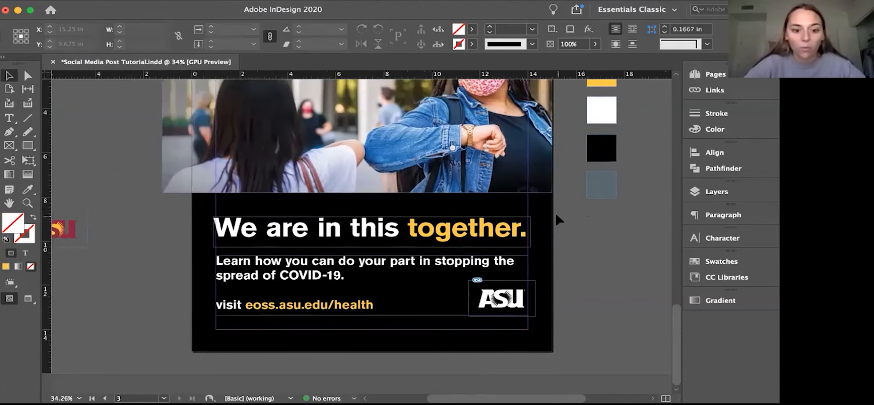
{"action": "scroll", "coordinate": [554, 211], "scroll_direction": "down", "scroll_amount": 2}
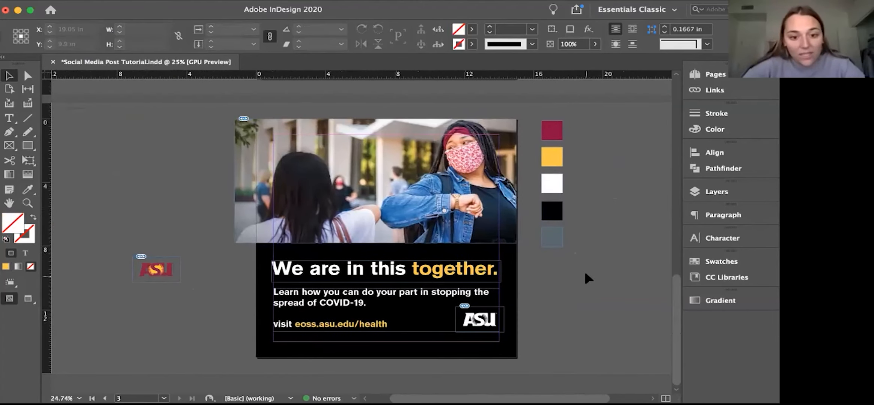
{"action": "key", "text": "w"}
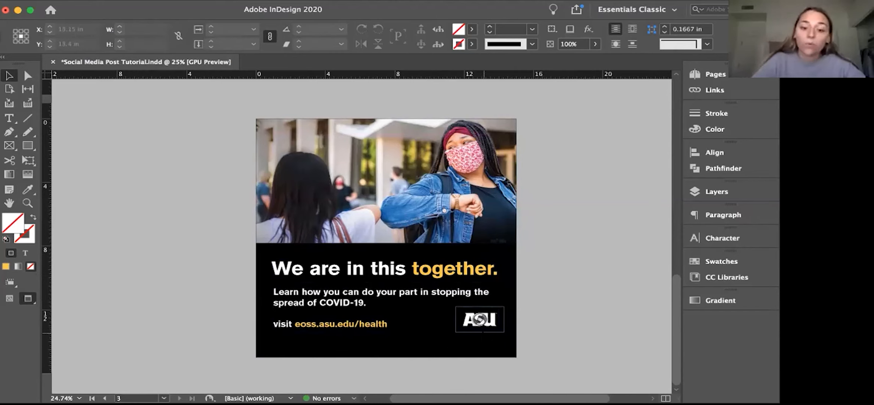
{"action": "scroll", "coordinate": [585, 300], "scroll_direction": "up", "scroll_amount": 2}
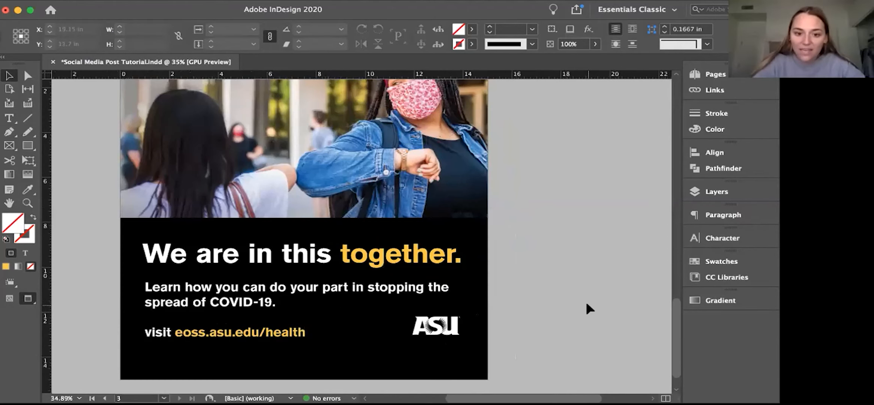
{"action": "scroll", "coordinate": [466, 324], "scroll_direction": "down", "scroll_amount": 2}
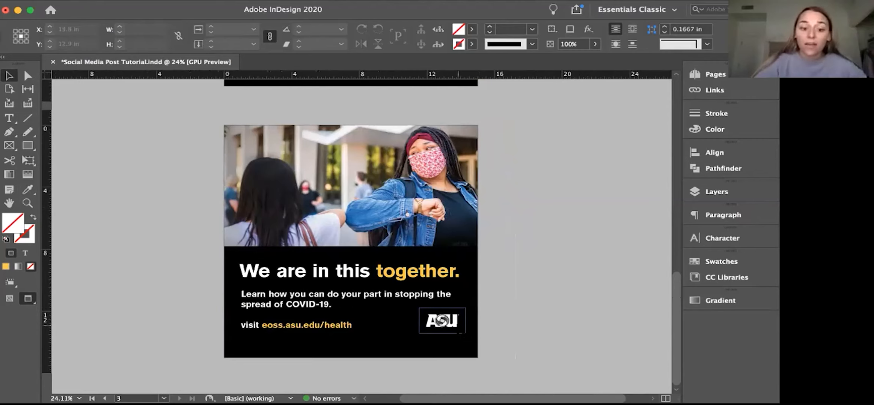
Nudge the white ASU logo down to a Y position of about 12.75 in and deselect it.
{"action": "left_click", "coordinate": [465, 323]}
{"action": "key", "text": "Down"}
{"action": "key", "text": "Down"}
{"action": "key", "text": "Down"}
{"action": "key", "text": "Down"}
{"action": "key", "text": "Down"}
{"action": "key", "text": "Down"}
{"action": "key", "text": "Down"}
{"action": "key", "text": "Down"}
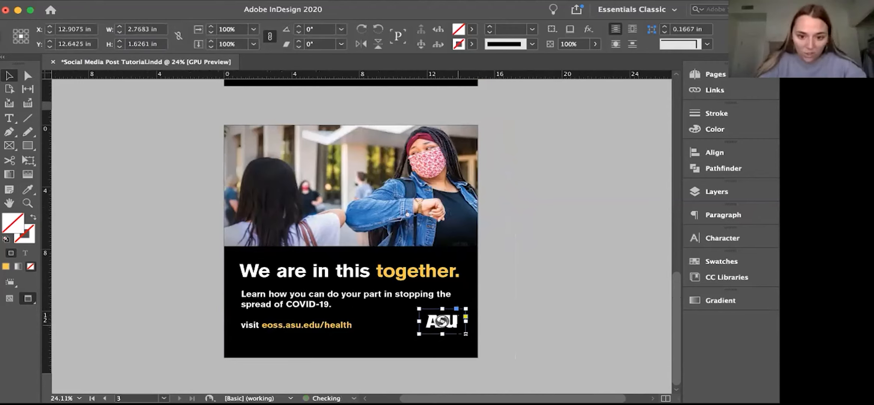
{"action": "key", "text": "Down"}
{"action": "key", "text": "Down"}
{"action": "key", "text": "Down"}
{"action": "key", "text": "Down"}
{"action": "key", "text": "Down"}
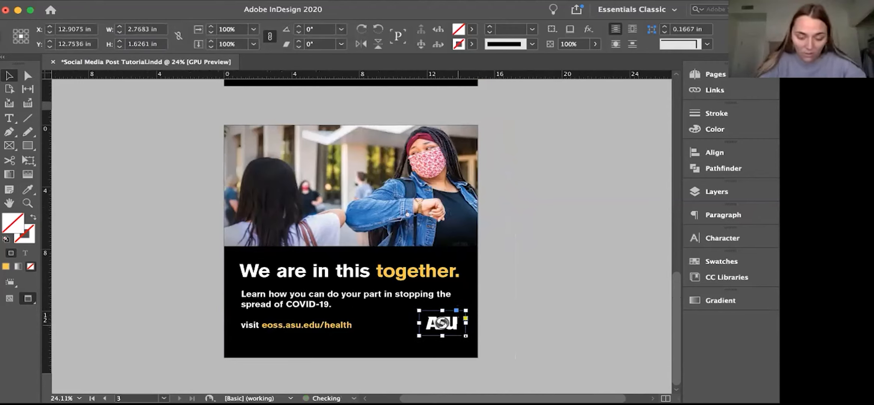
{"action": "left_click", "coordinate": [547, 300]}
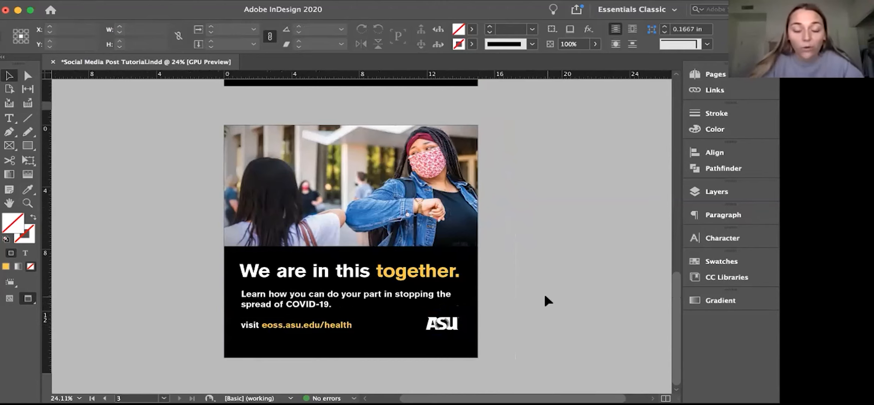
Leave the preview and draw a rectangle 15 in wide and 0.3 in tall across the page where the photo meets the black area.
{"action": "key", "text": "w"}
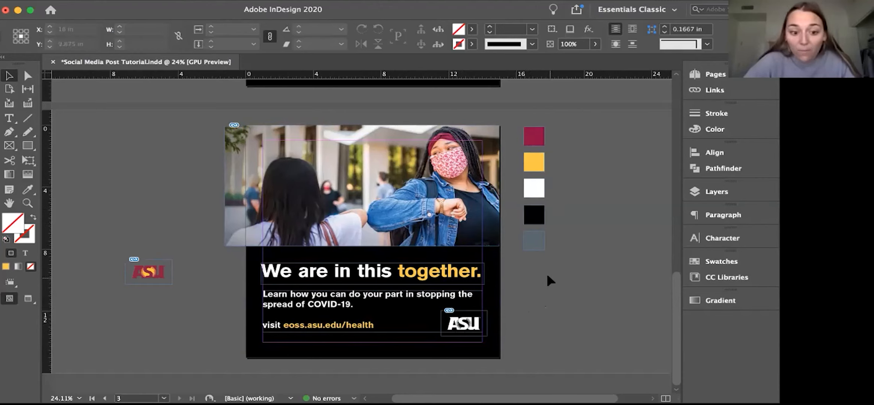
{"action": "left_click", "coordinate": [27, 148]}
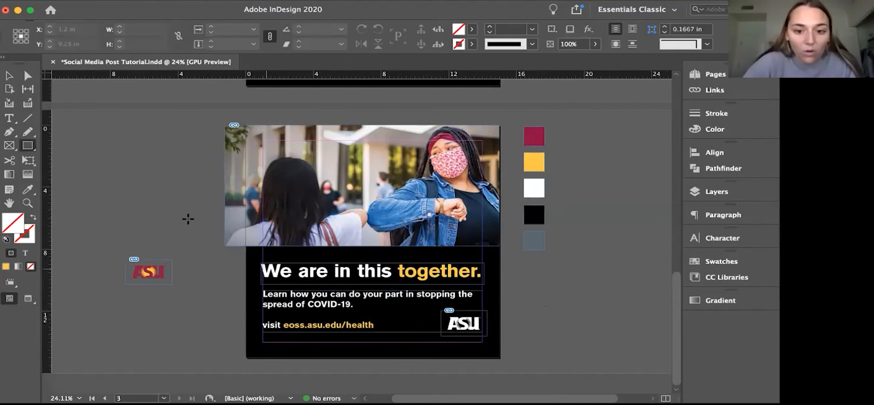
{"action": "key", "text": "super+equal"}
{"action": "key", "text": "super+equal"}
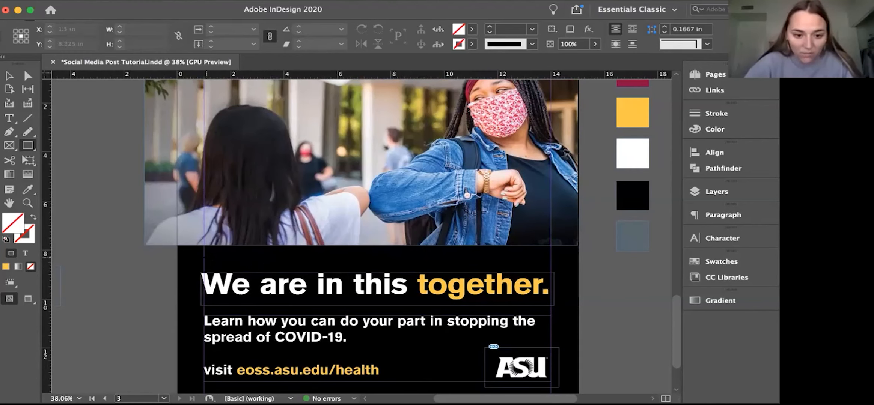
{"action": "key", "text": "super+equal"}
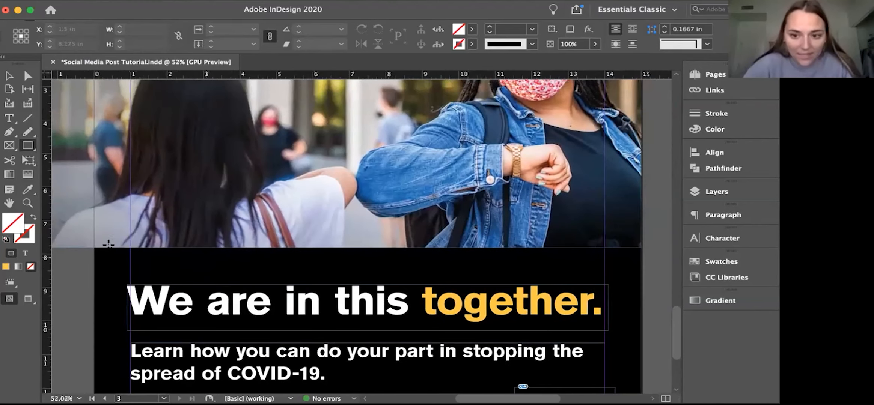
{"action": "left_click_drag", "start_coordinate": [92, 250], "coordinate": [638, 242]}
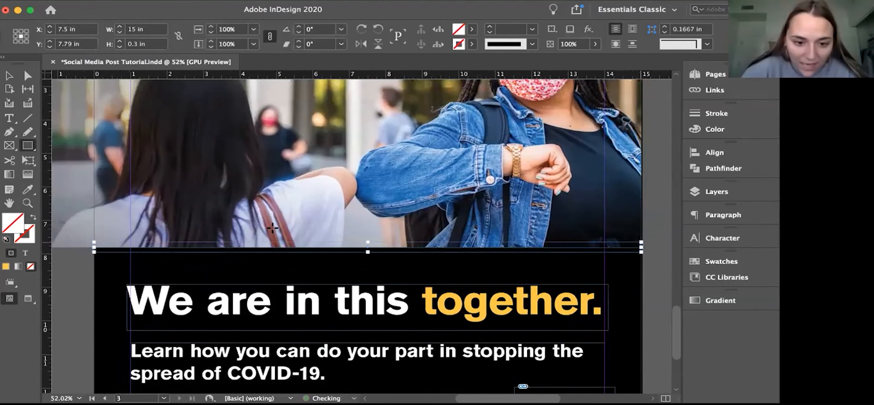
Fill the thin strip below the photo with the gold swatch's colour, deselect it, and preview the post without guides.
{"action": "scroll", "coordinate": [273, 228], "scroll_direction": "down", "scroll_amount": 2}
{"action": "scroll", "coordinate": [273, 227], "scroll_direction": "down", "scroll_amount": 2}
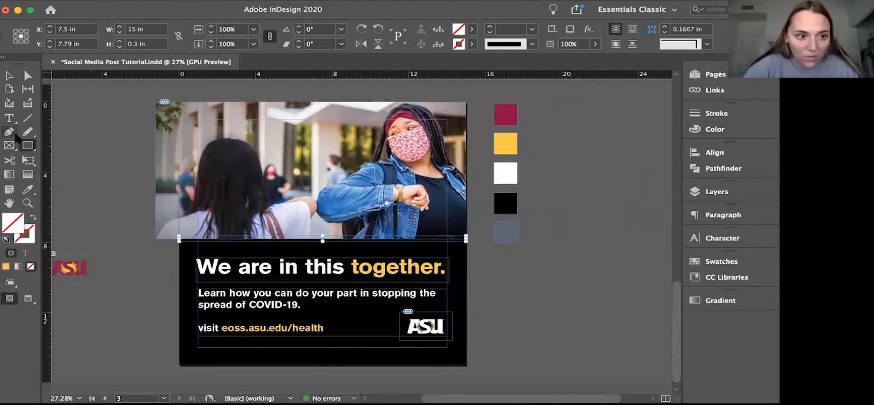
{"action": "left_click", "coordinate": [28, 190]}
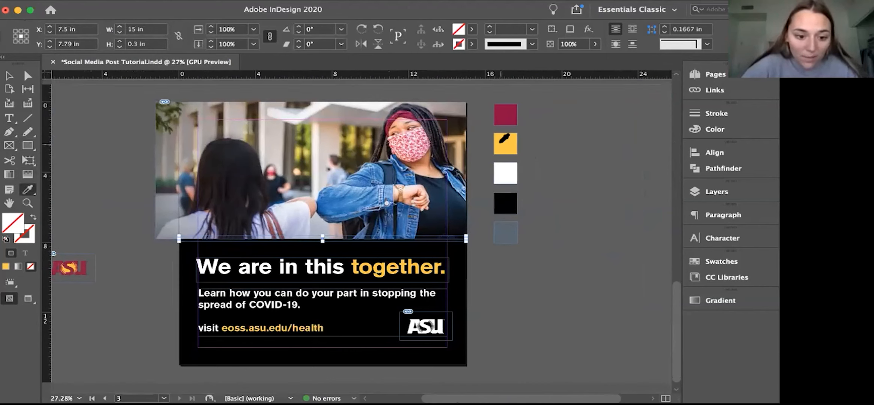
{"action": "left_click", "coordinate": [502, 142]}
{"action": "left_click", "coordinate": [9, 76]}
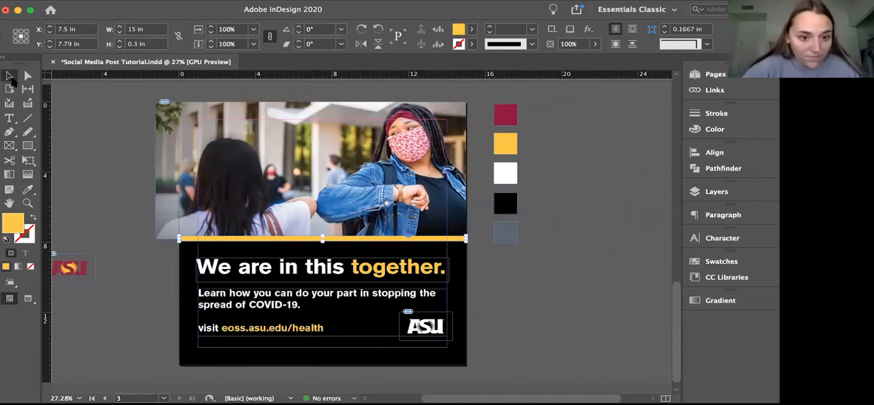
{"action": "left_click", "coordinate": [75, 148]}
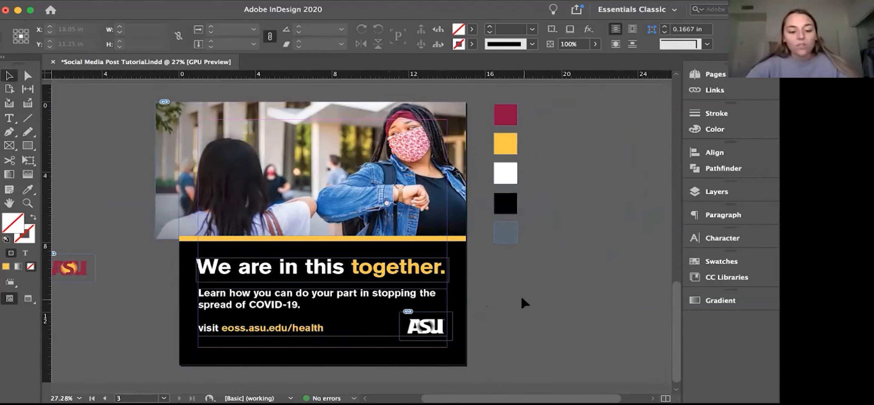
{"action": "key", "text": "w"}
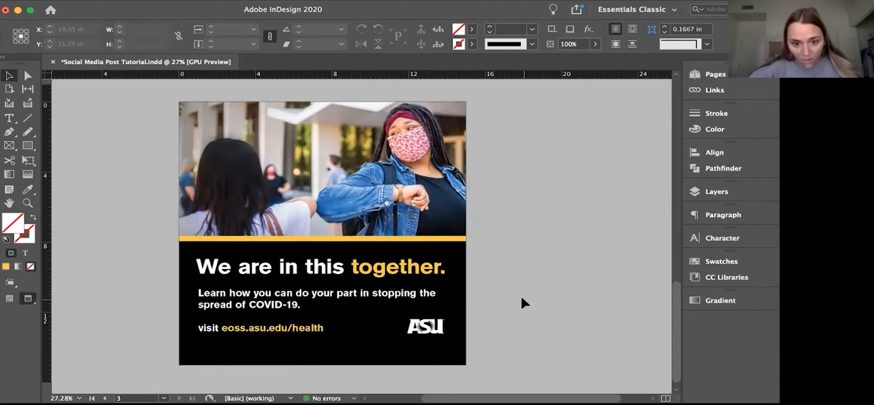
Nudge the headline, body text, web address and white logo down together toward the lower margin without the black background, deselect, and check without guides.
{"action": "scroll", "coordinate": [521, 298], "scroll_direction": "down", "scroll_amount": 1}
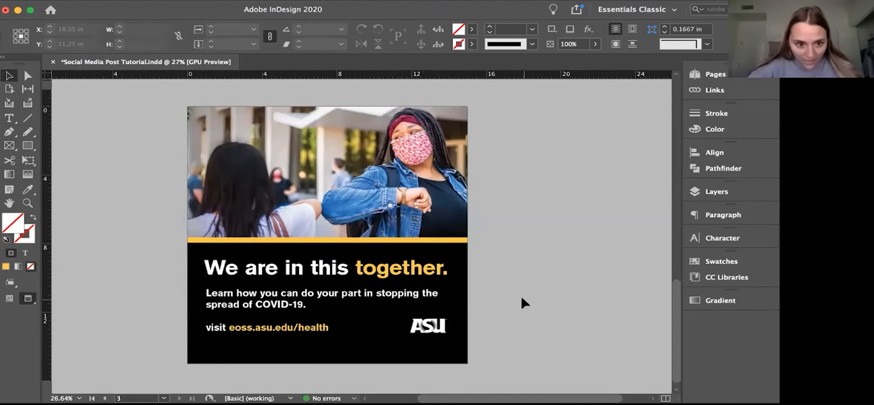
{"action": "scroll", "coordinate": [520, 294], "scroll_direction": "down", "scroll_amount": 3}
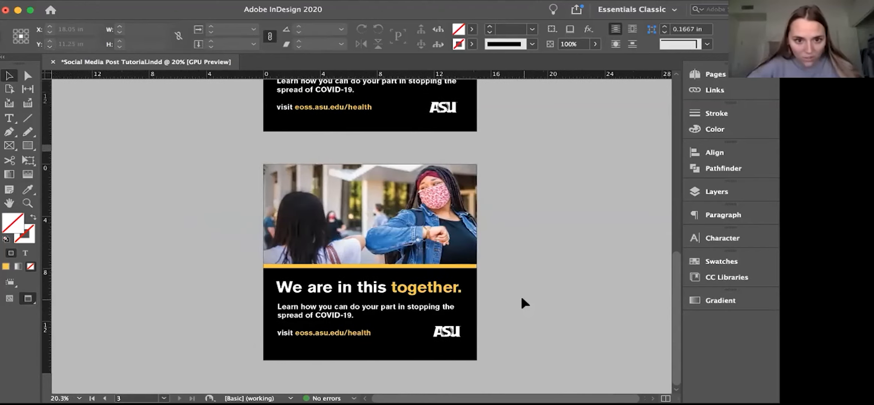
{"action": "scroll", "coordinate": [522, 299], "scroll_direction": "up", "scroll_amount": 2}
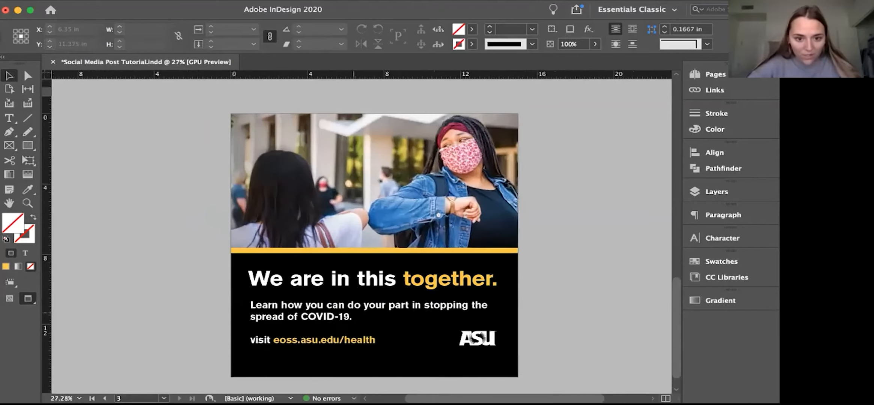
{"action": "scroll", "coordinate": [355, 360], "scroll_direction": "down", "scroll_amount": 1}
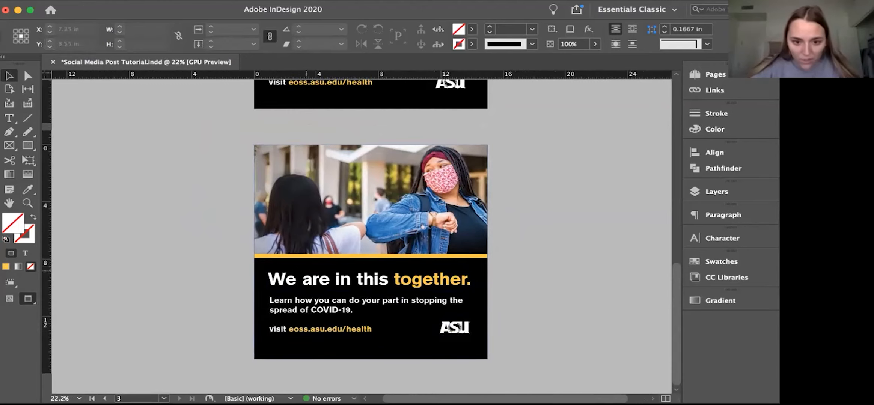
{"action": "key", "text": "w"}
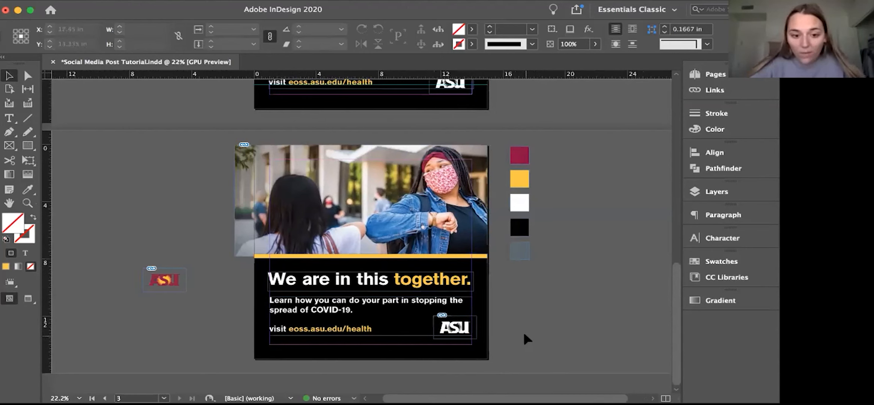
{"action": "left_click_drag", "start_coordinate": [526, 336], "coordinate": [225, 274]}
{"action": "left_click", "coordinate": [261, 311], "text": "shift"}
{"action": "key", "text": "Down"}
{"action": "key", "text": "Down"}
{"action": "key", "text": "Down"}
{"action": "key", "text": "Down"}
{"action": "key", "text": "Down"}
{"action": "key", "text": "Down"}
{"action": "key", "text": "Down"}
{"action": "key", "text": "Down"}
{"action": "key", "text": "Down"}
{"action": "key", "text": "Down"}
{"action": "key", "text": "Down"}
{"action": "key", "text": "Down"}
{"action": "key", "text": "Down"}
{"action": "key", "text": "Down"}
{"action": "key", "text": "Down"}
{"action": "key", "text": "Down"}
{"action": "key", "text": "Down"}
{"action": "key", "text": "Down"}
{"action": "key", "text": "Down"}
{"action": "key", "text": "Down"}
{"action": "key", "text": "Down"}
{"action": "key", "text": "Down"}
{"action": "key", "text": "Down"}
{"action": "key", "text": "Down"}
{"action": "key", "text": "Down"}
{"action": "key", "text": "Down"}
{"action": "left_click", "coordinate": [529, 306]}
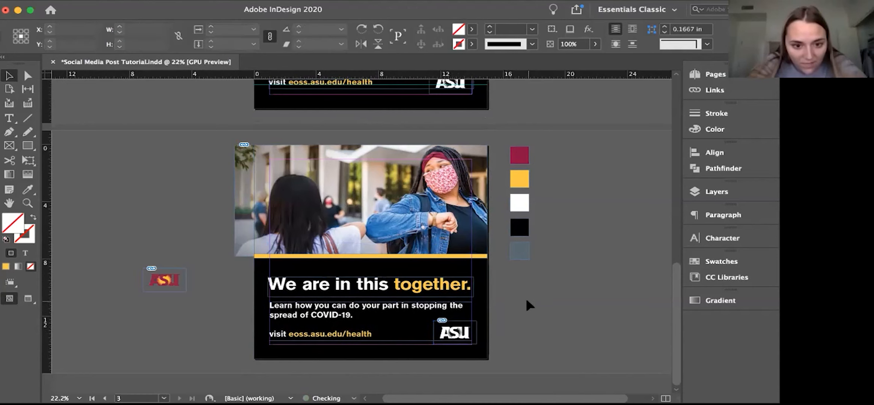
{"action": "key", "text": "w"}
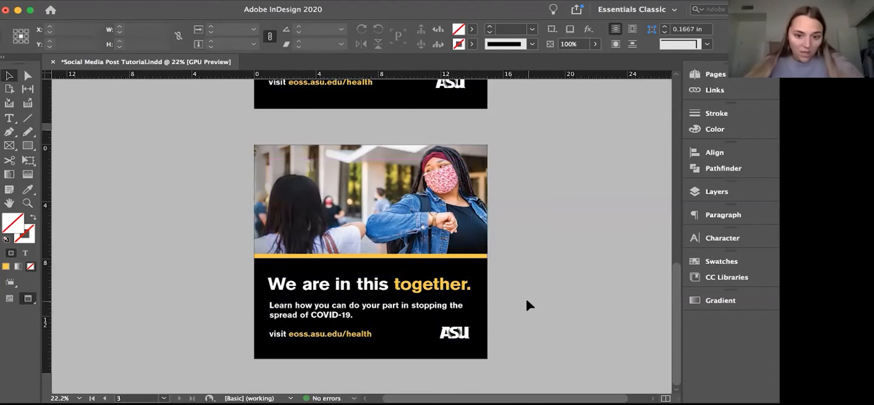
{"action": "key", "text": "w"}
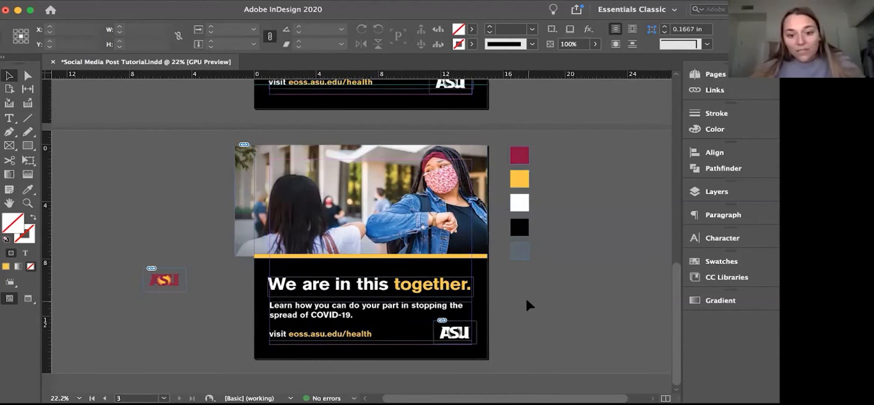